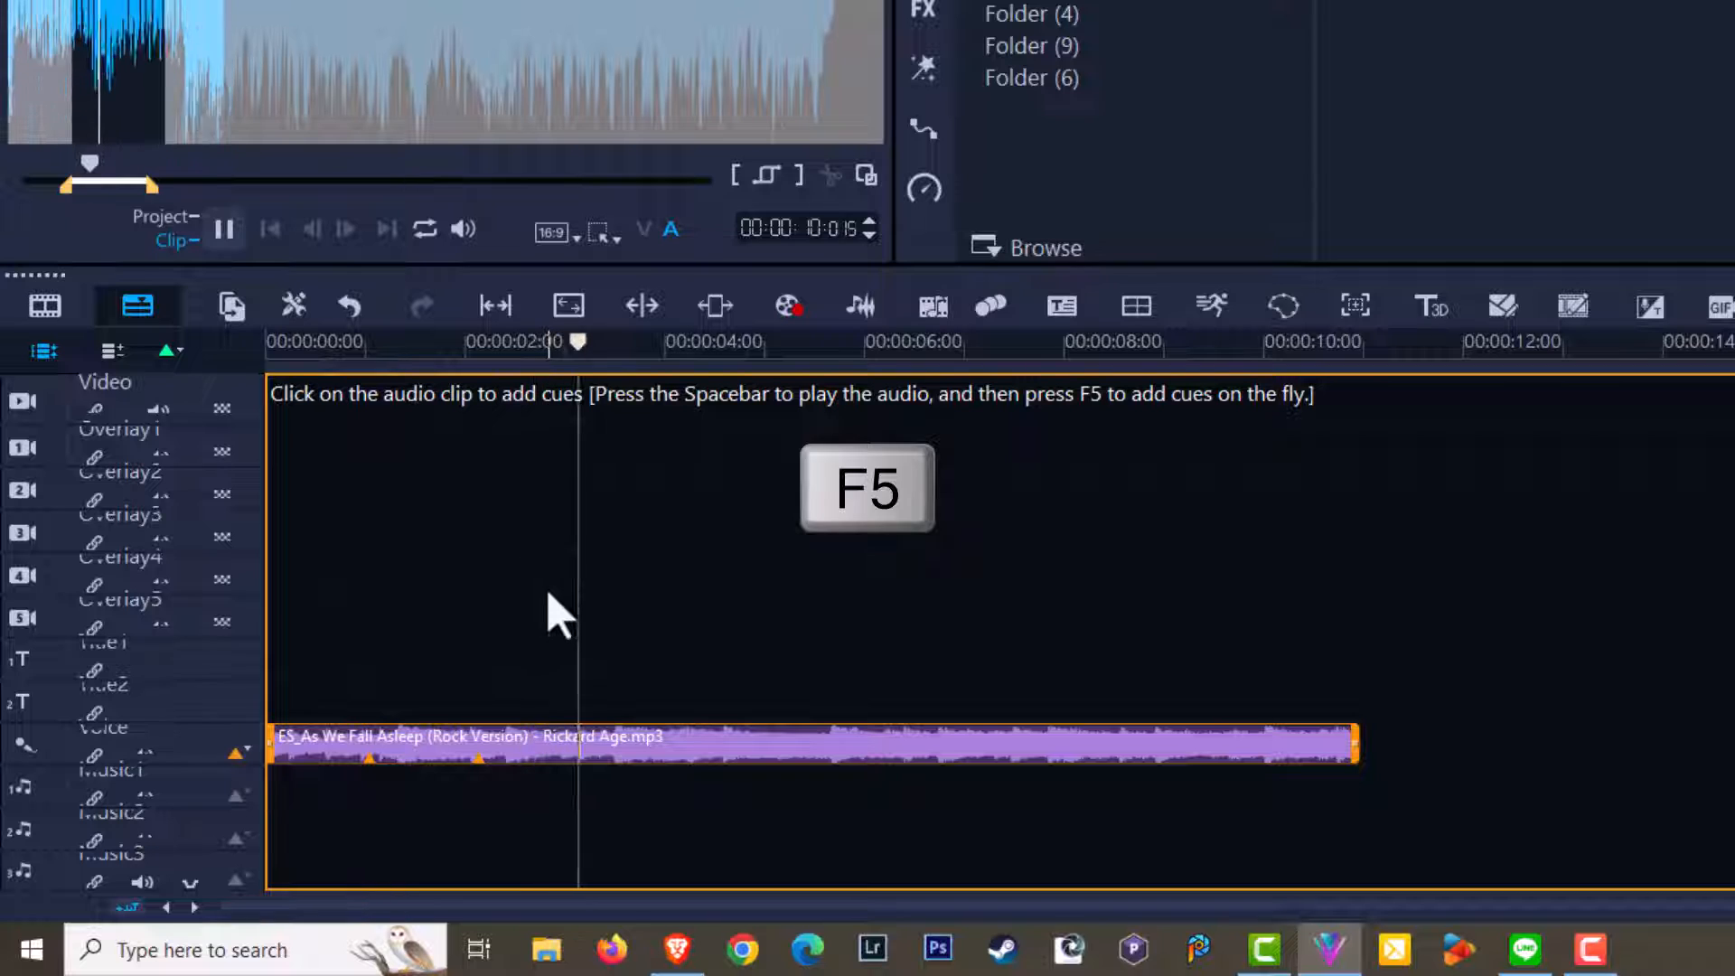
Step: Mark two more audio cues on the Voice track clip during playback, stop it and close custom cue editing
key("F5")
key("F5")
key("space")
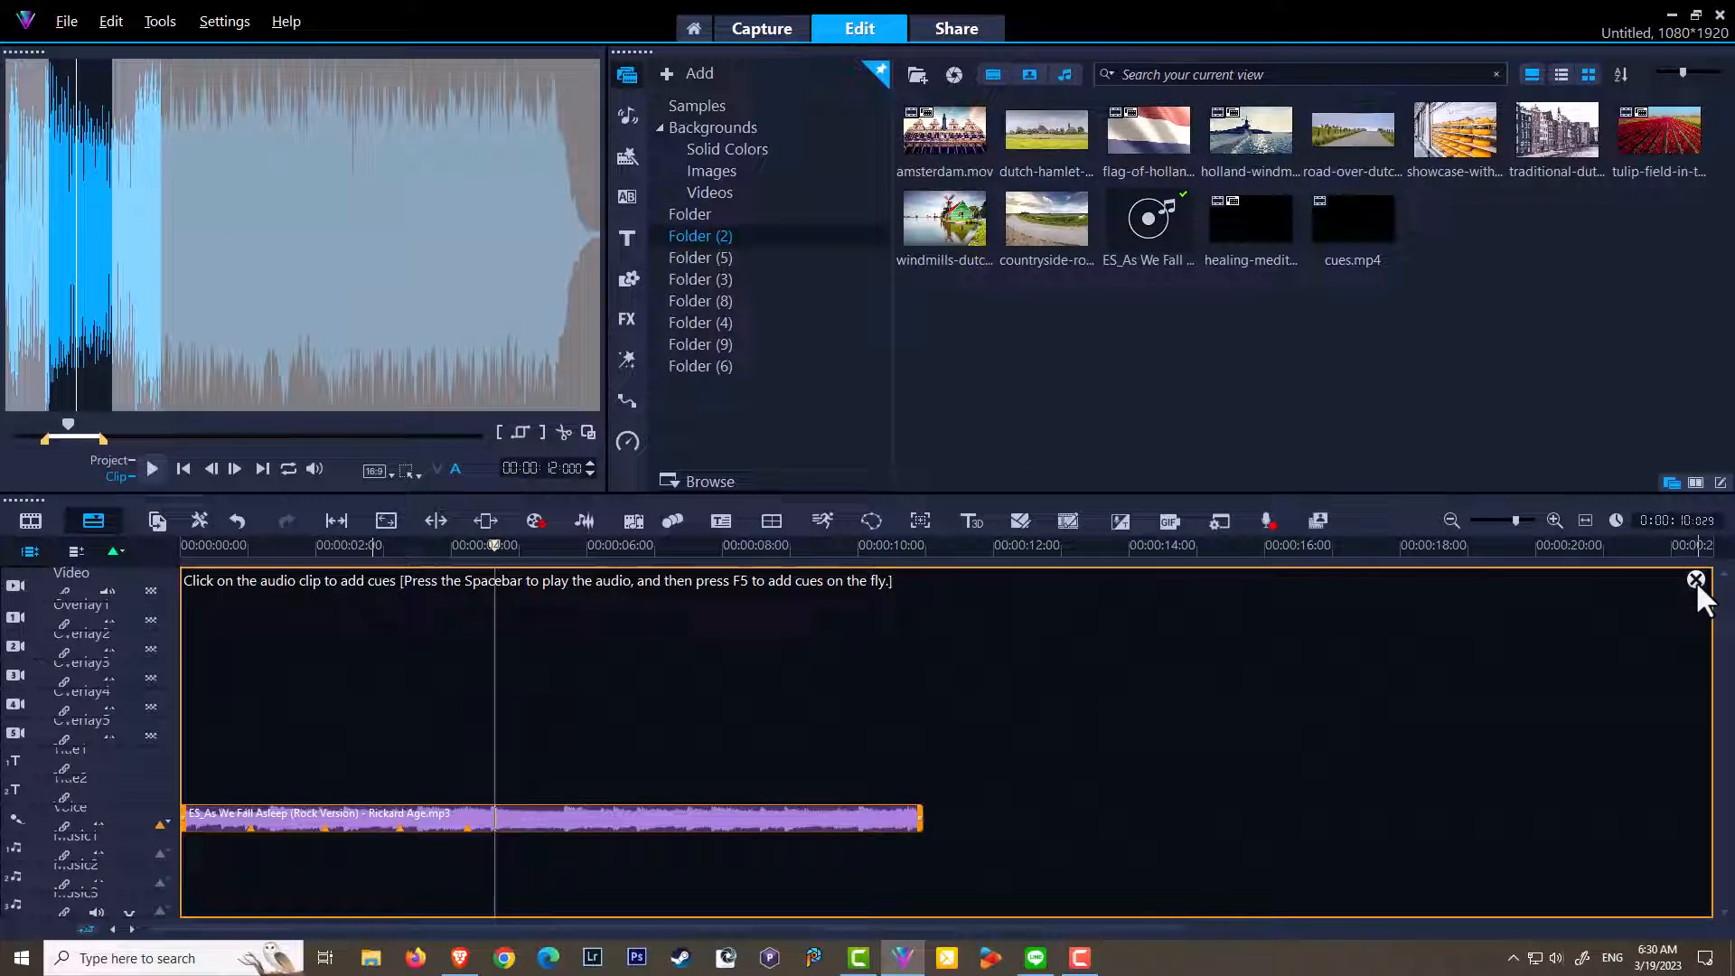
left_click(1695, 581)
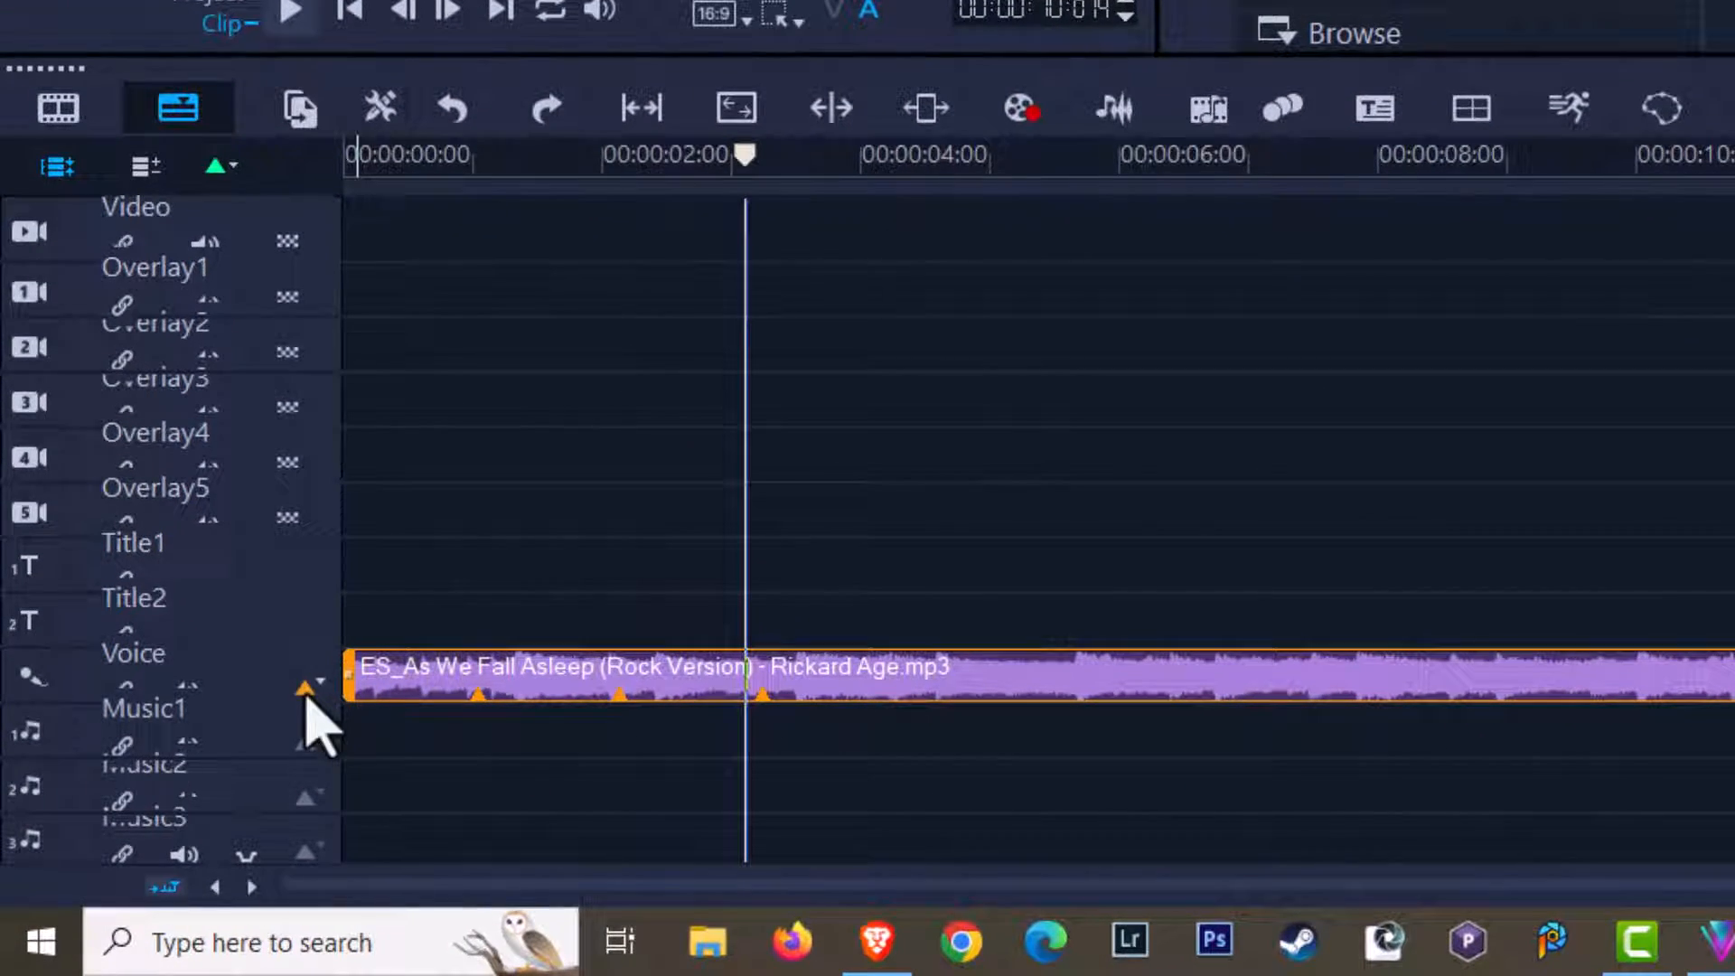
Step: Delete all audio cues from the Voice track's music clip
left_click(306, 698)
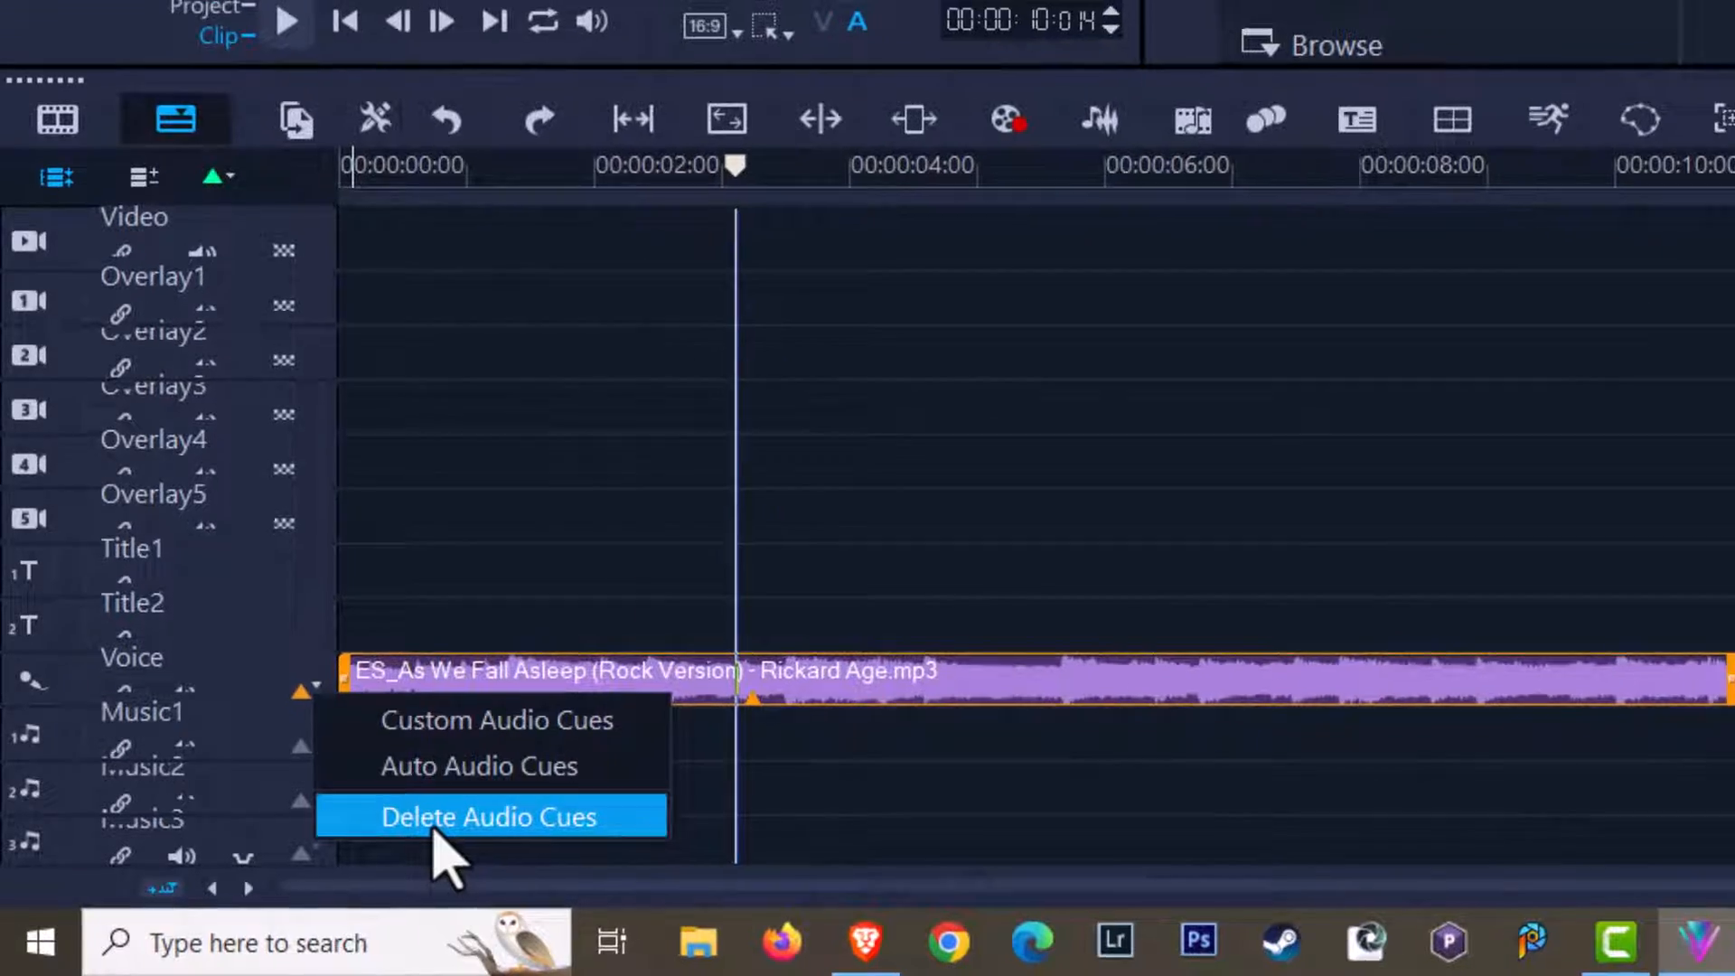
left_click(432, 820)
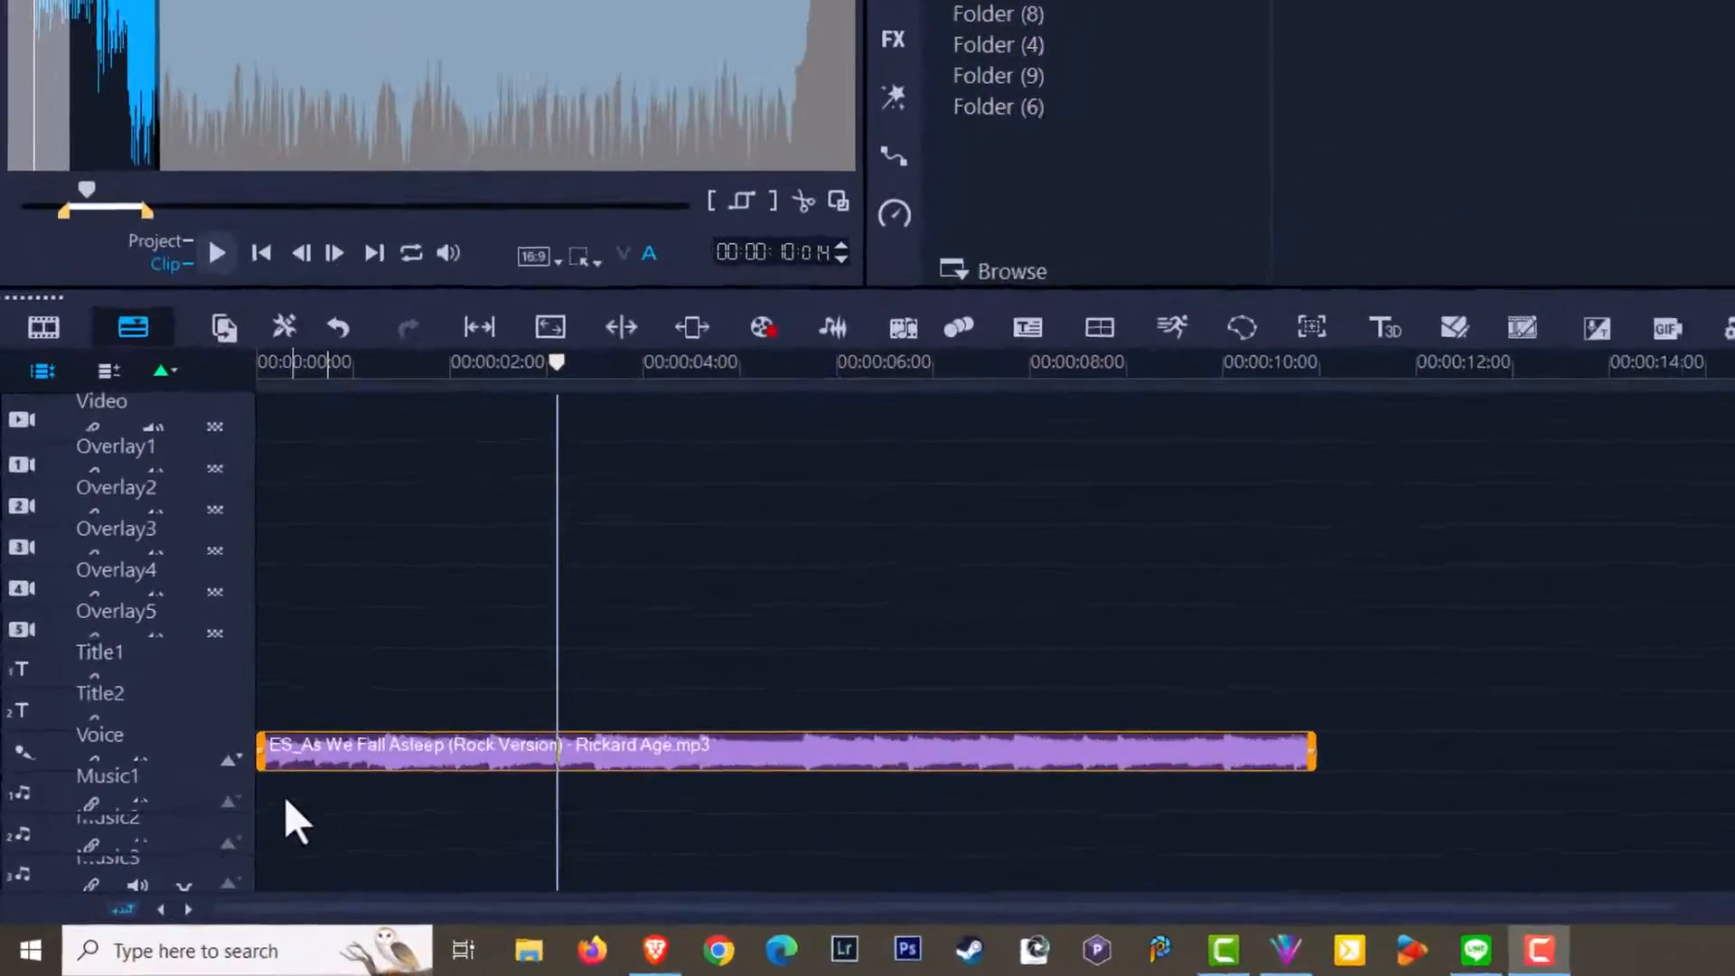
Step: Generate automatic audio cues on the Voice track using 1/4 cues per beat, after trying a cue interval of 2.3 sec
left_click(226, 761)
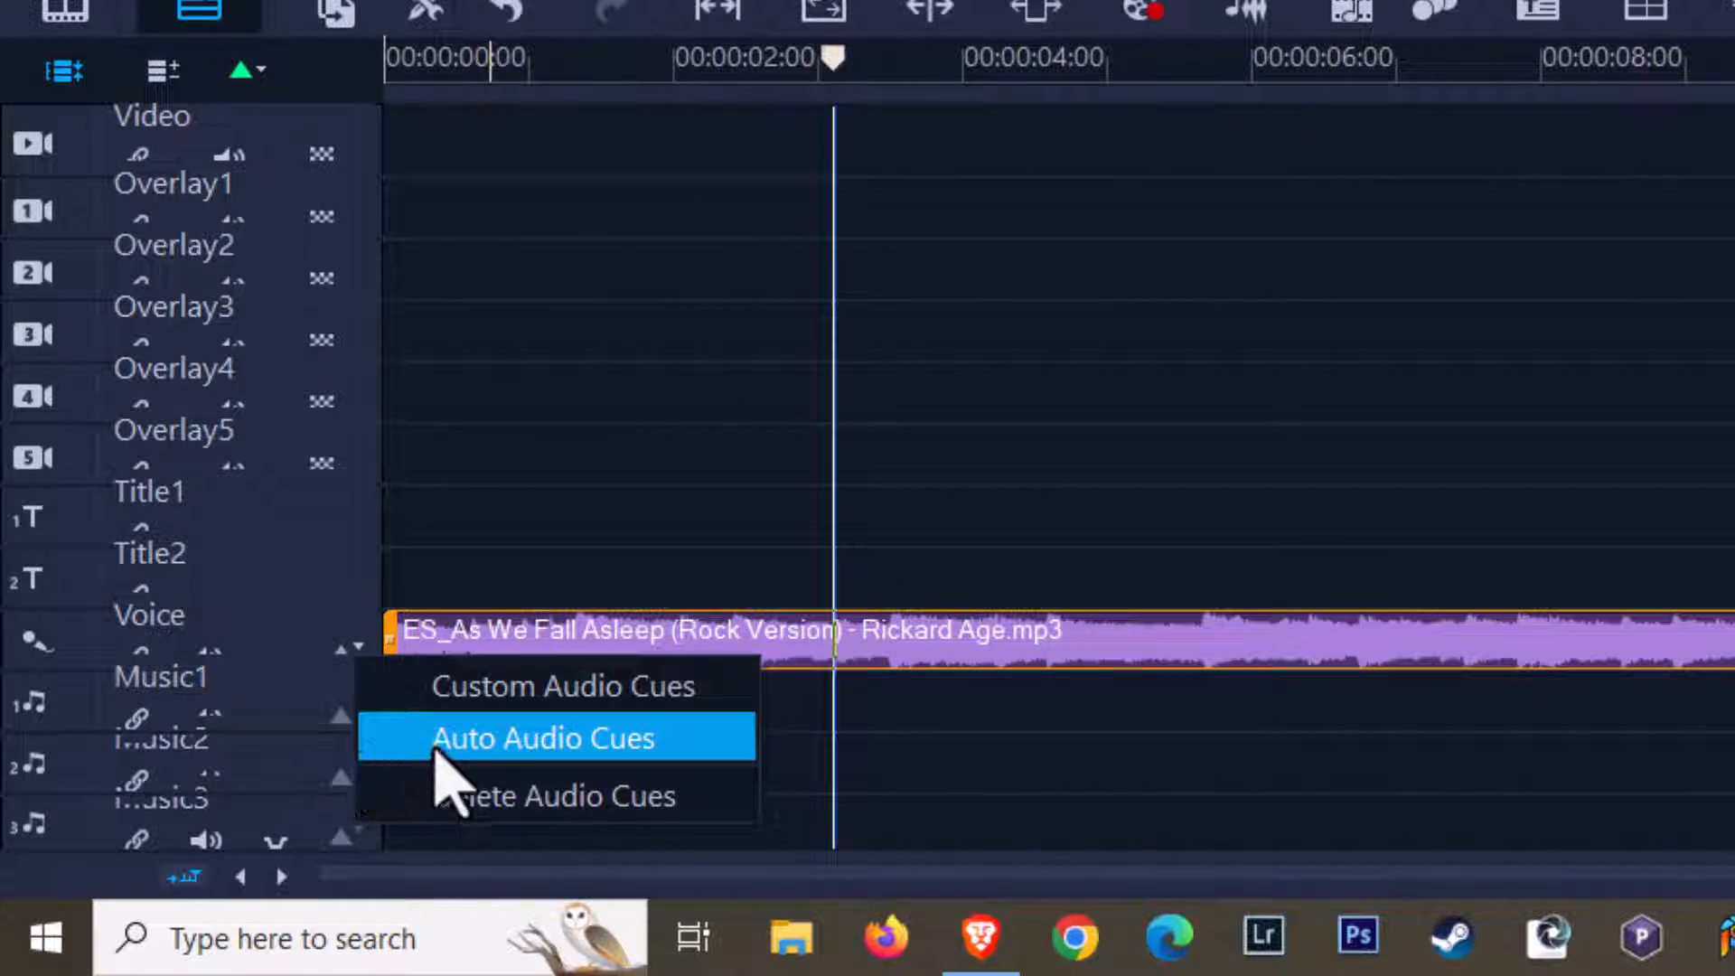
left_click(496, 758)
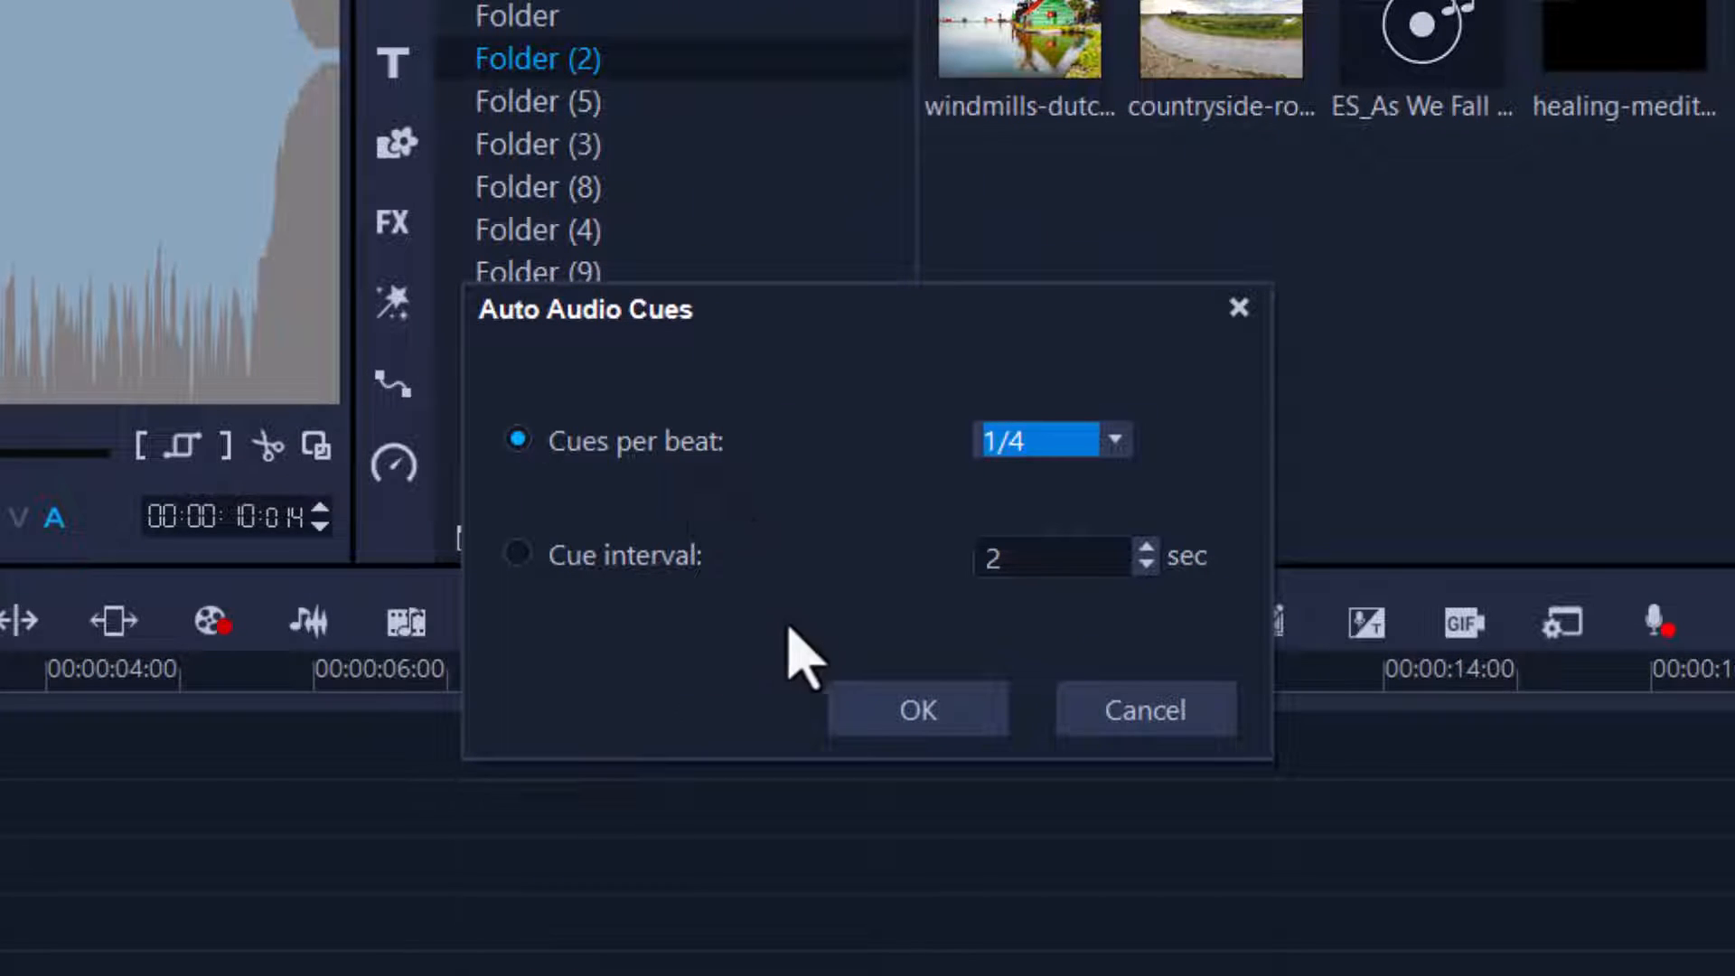
left_click(533, 564)
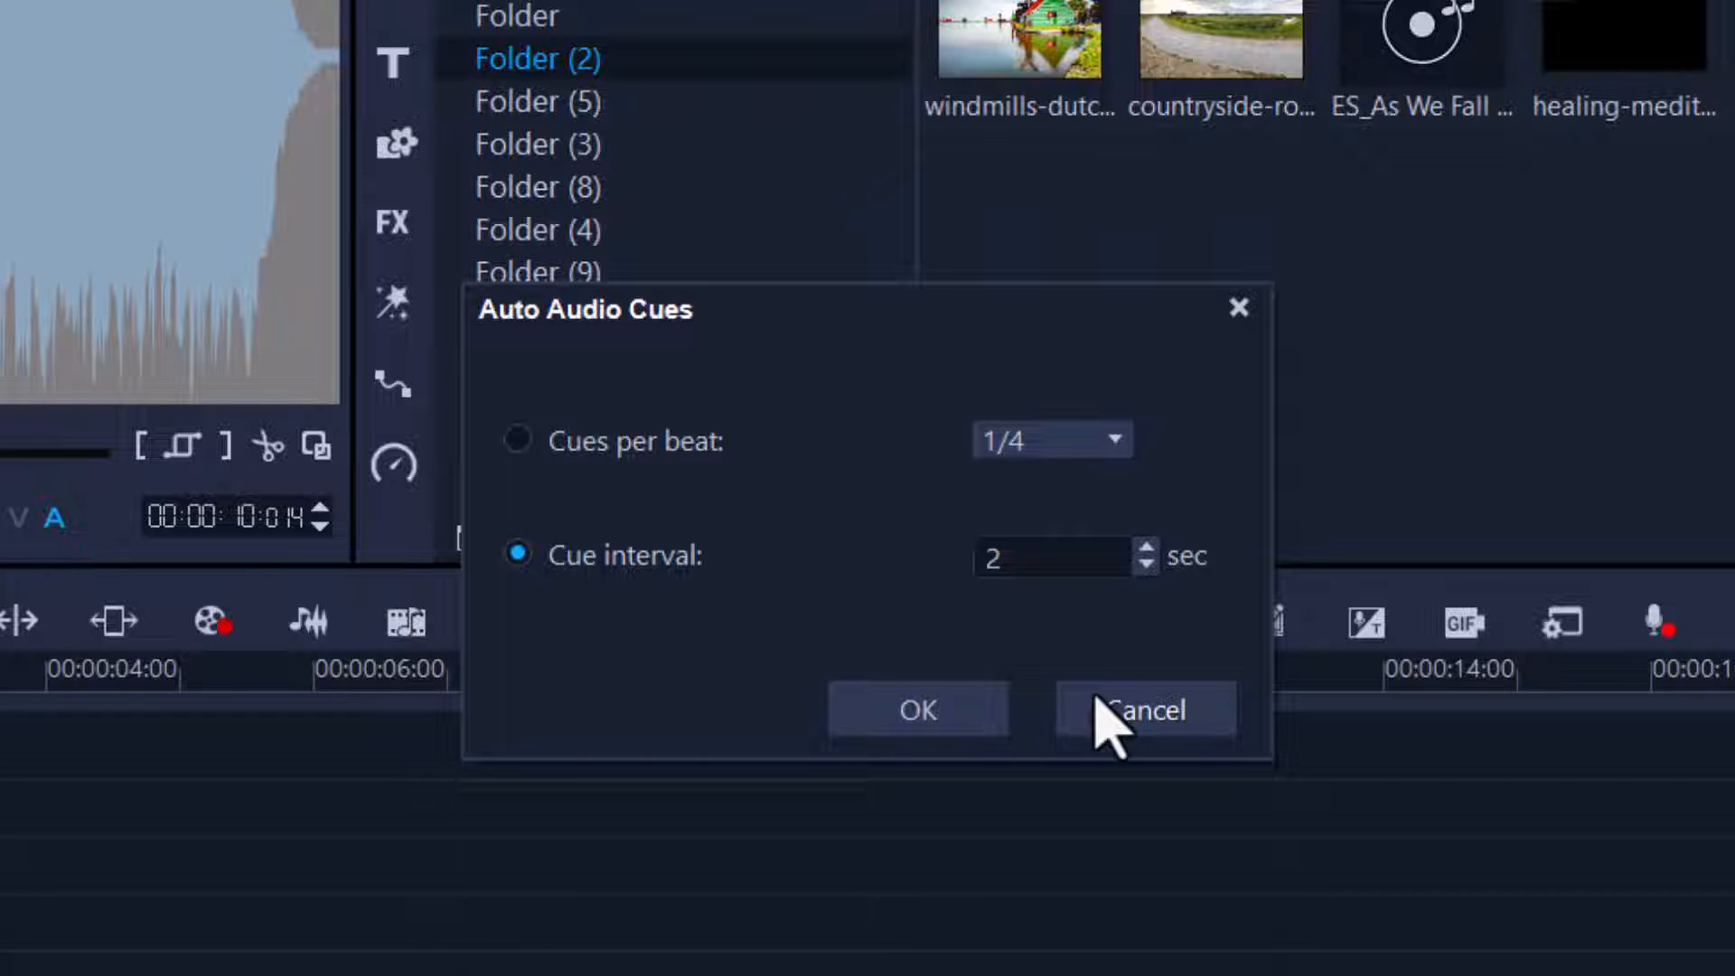
left_click(1145, 548)
left_click(1145, 547)
left_click(1146, 547)
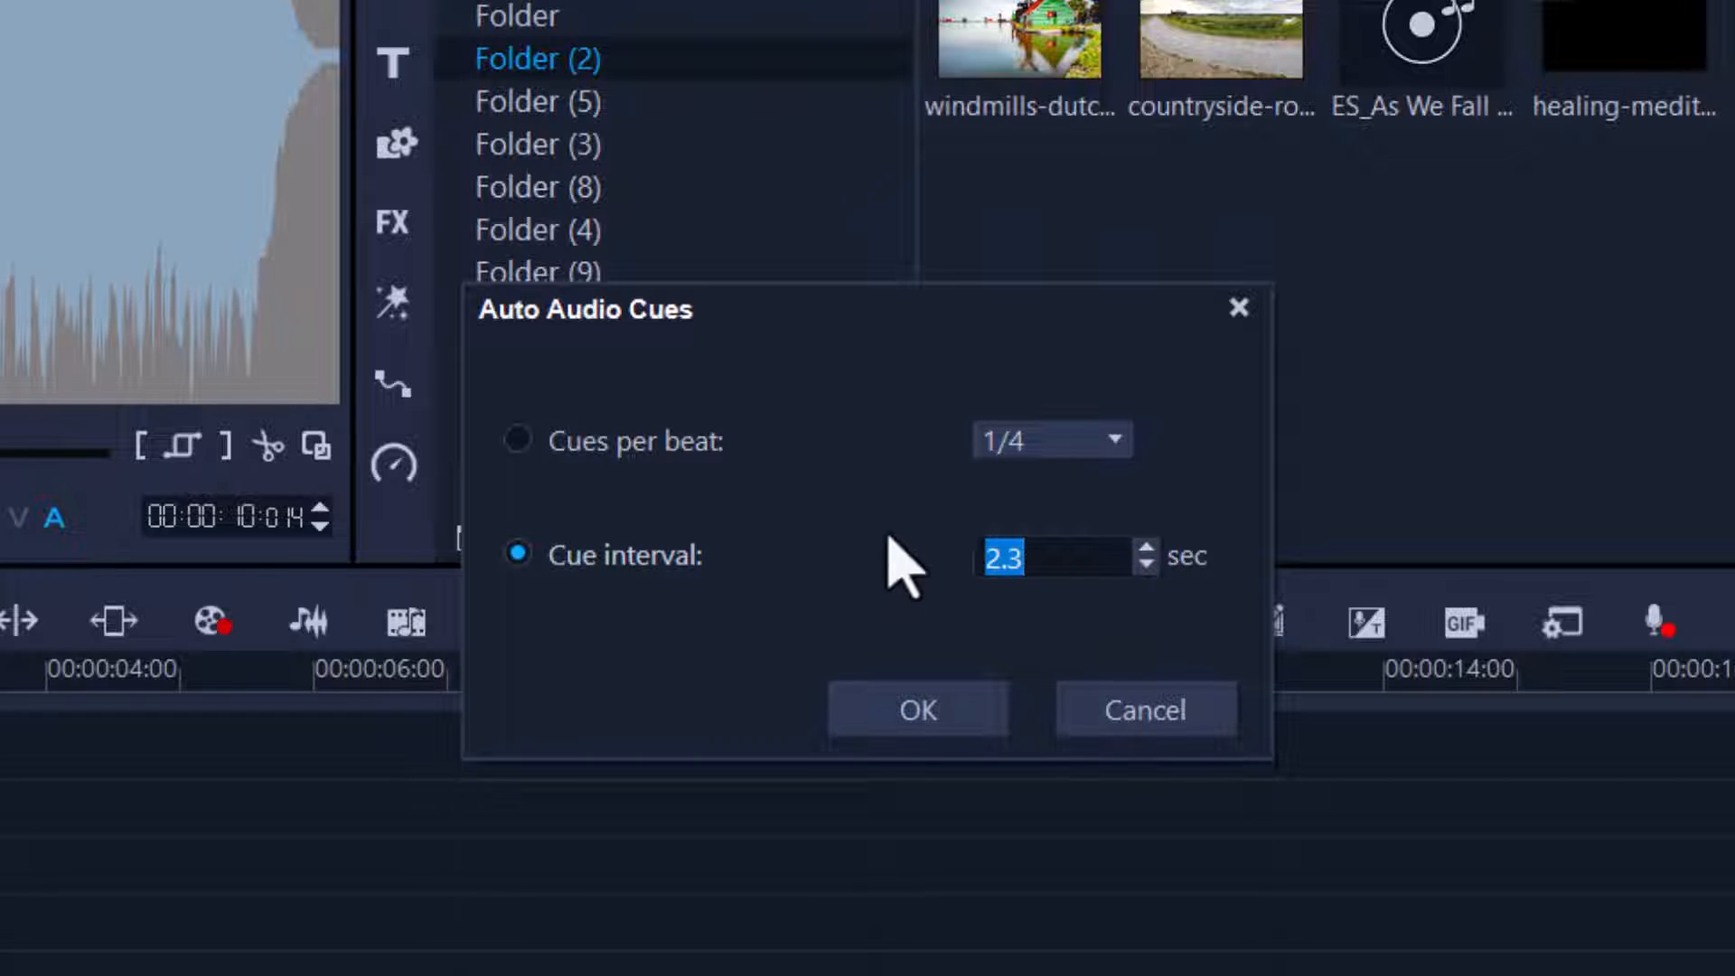
left_click(519, 443)
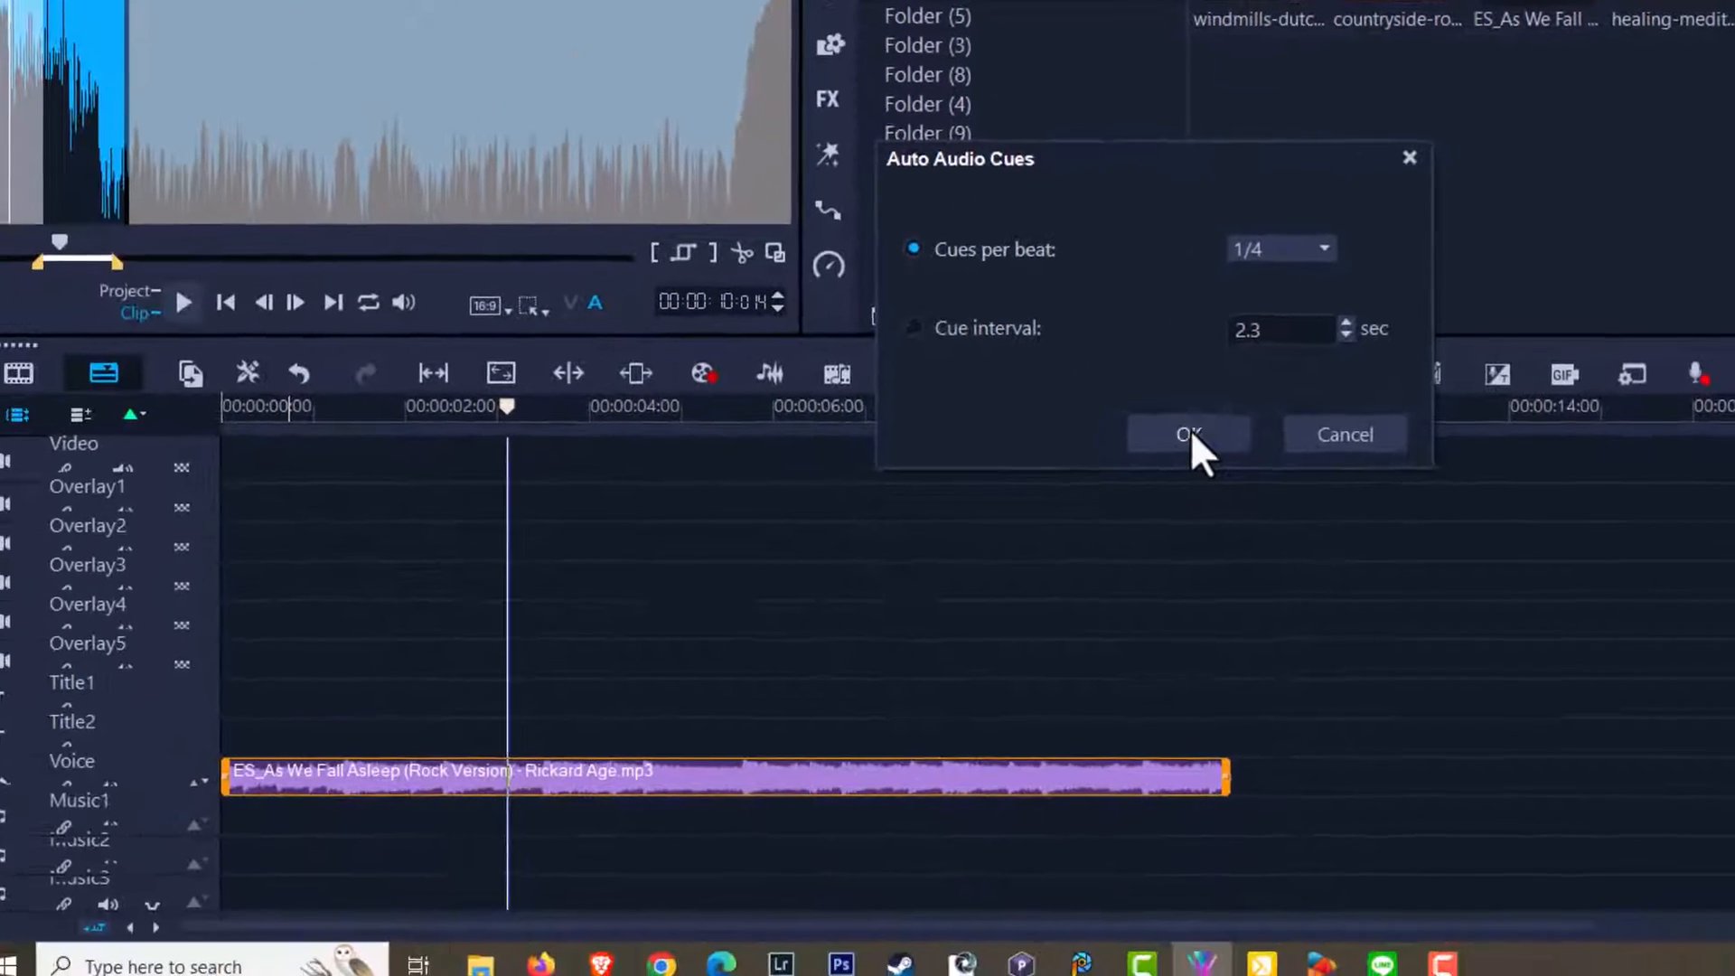
left_click(1190, 432)
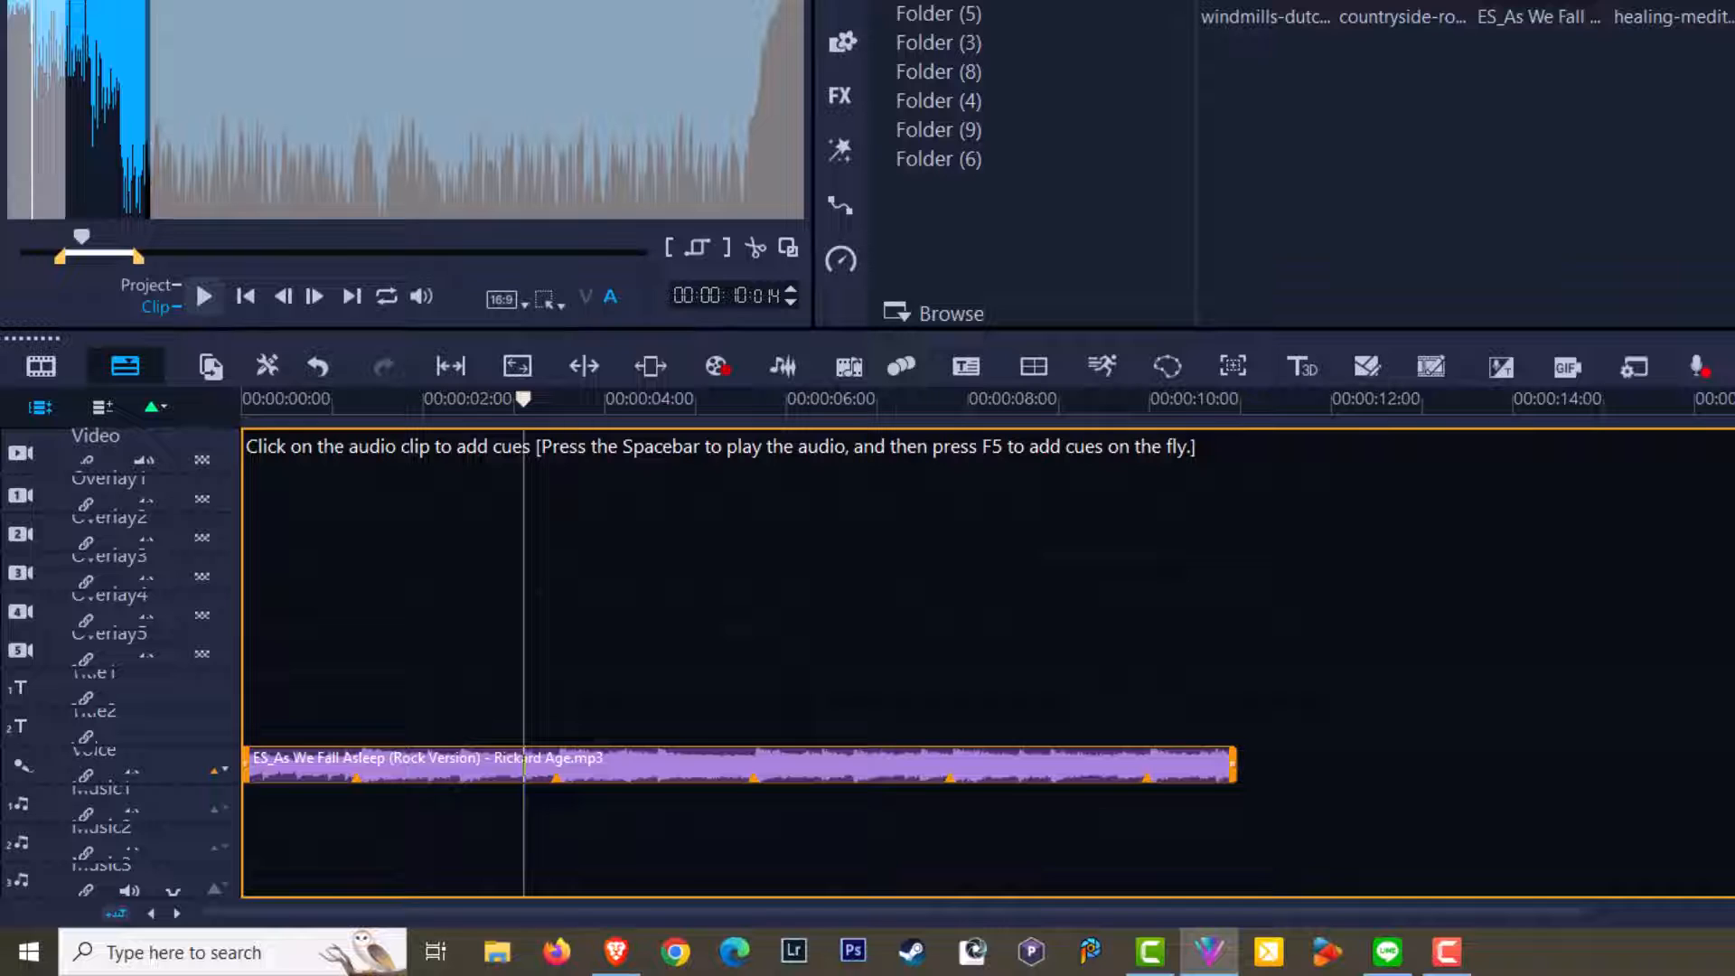
key("Escape")
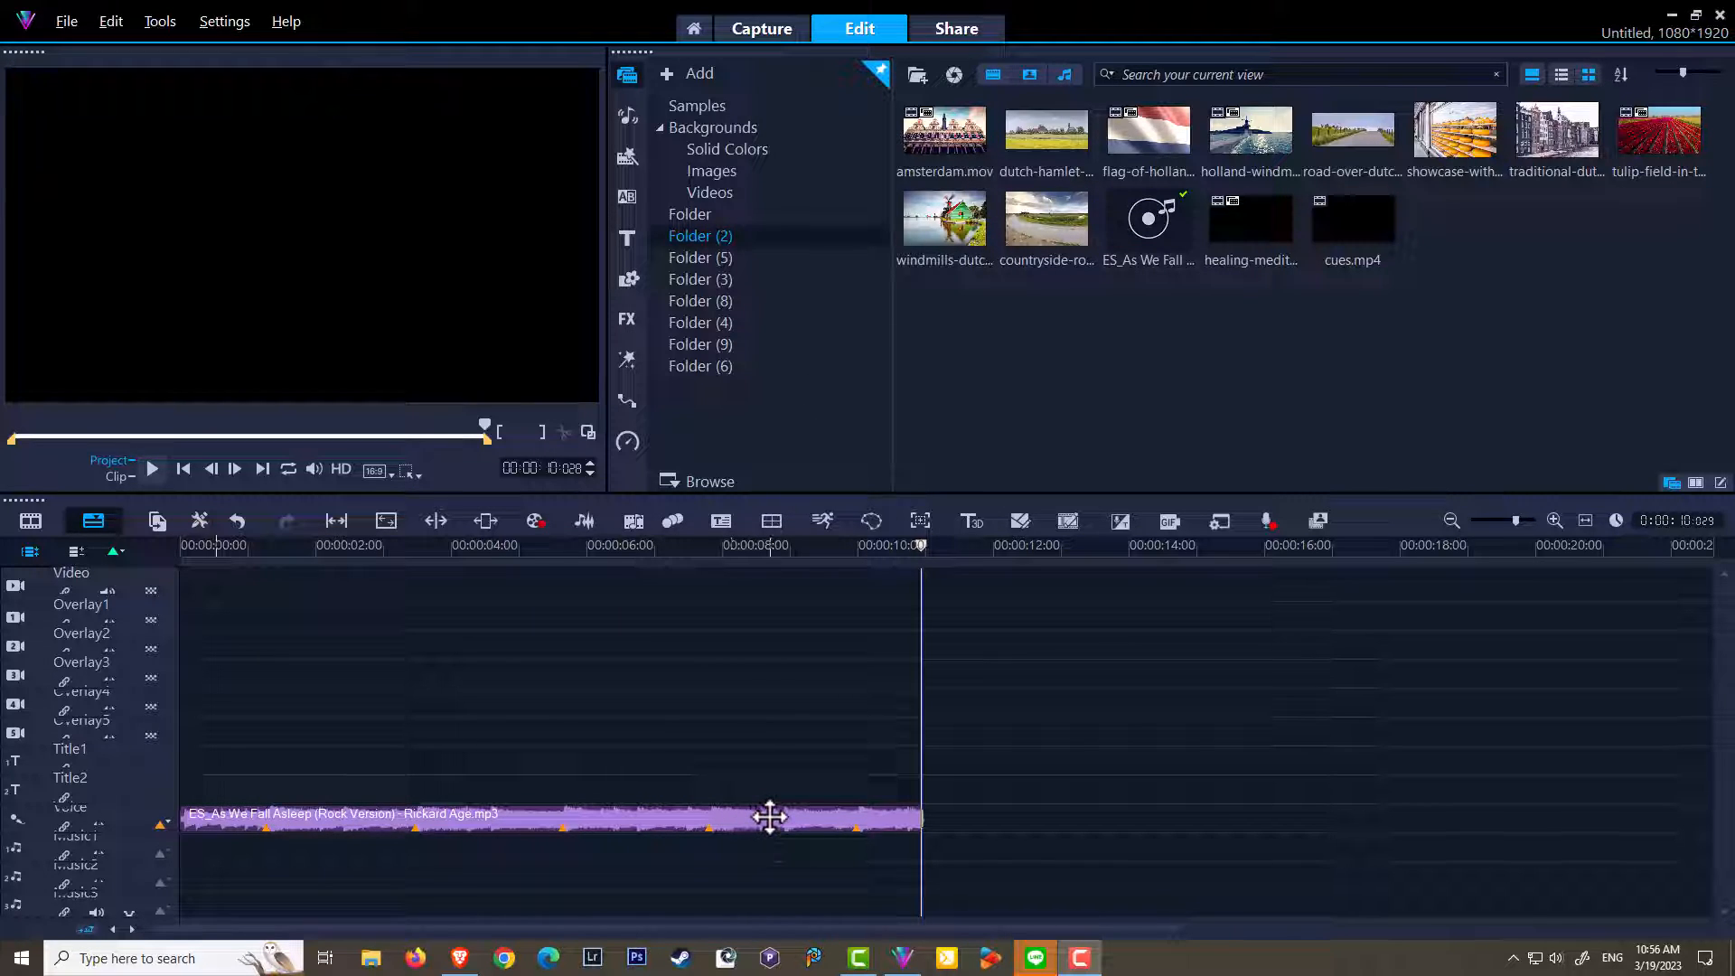
Step: Place amsterdam.mov, the dutch-hamlet photo and the holland-windmill video one after another on the Video track
left_click_drag(938, 130, 627, 670)
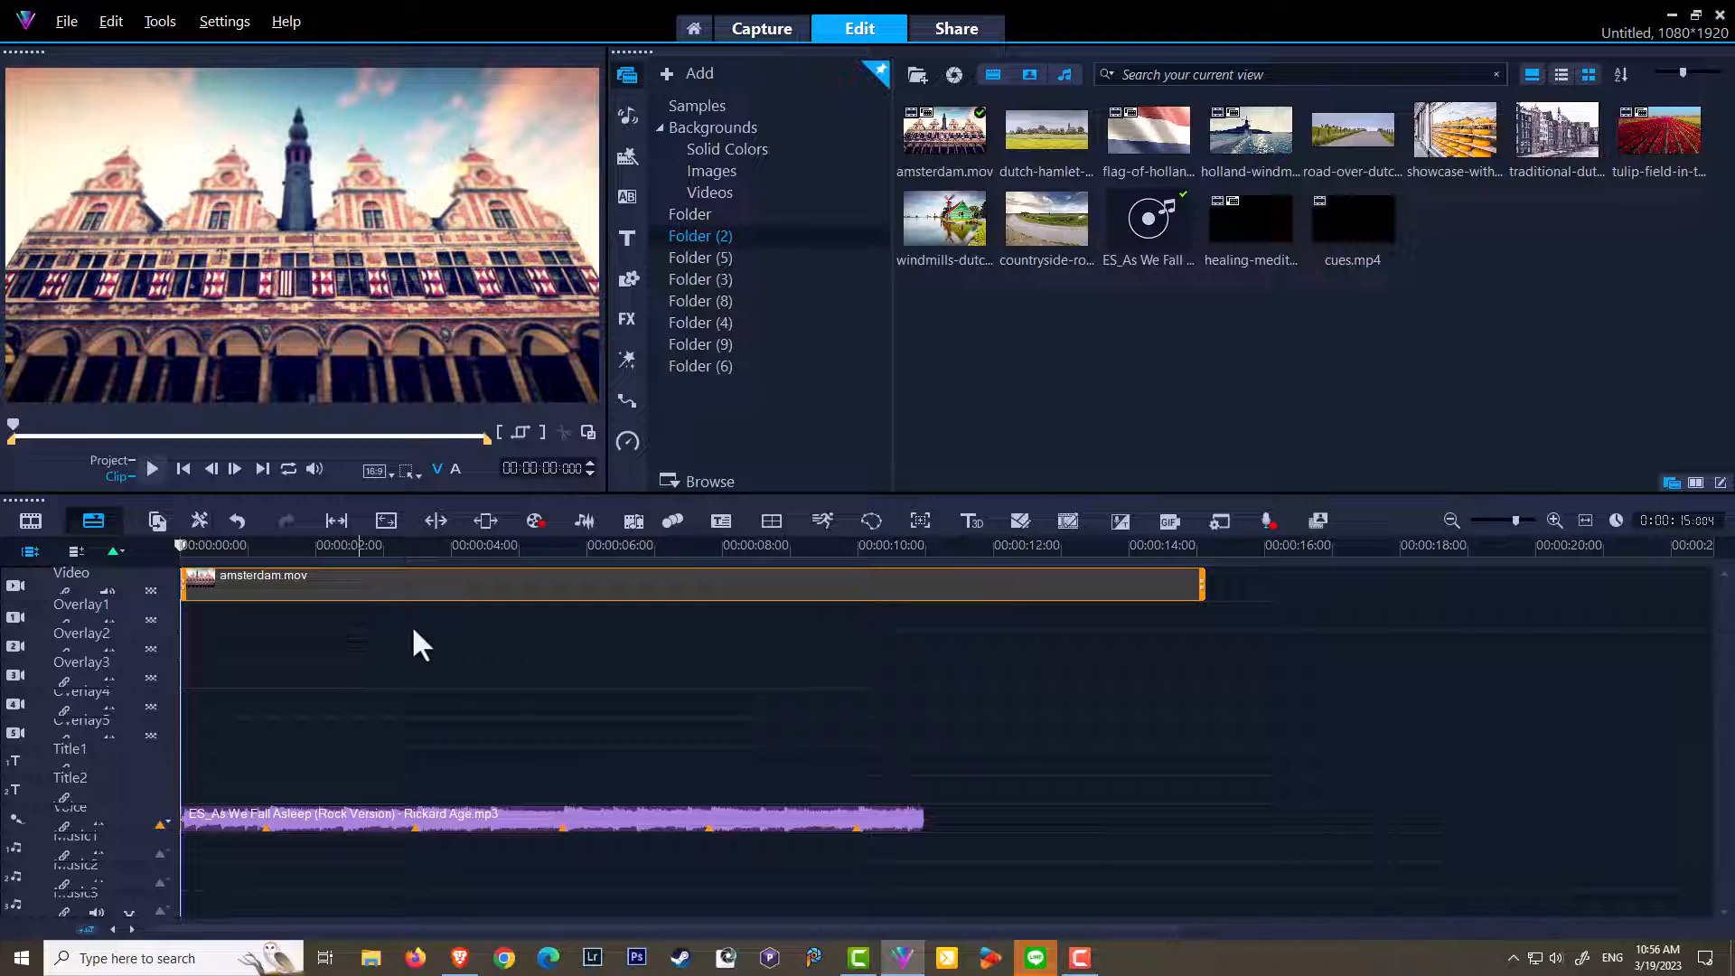
left_click_drag(1046, 127, 1279, 585)
left_click(1257, 155)
left_click_drag(1330, 281, 1319, 588)
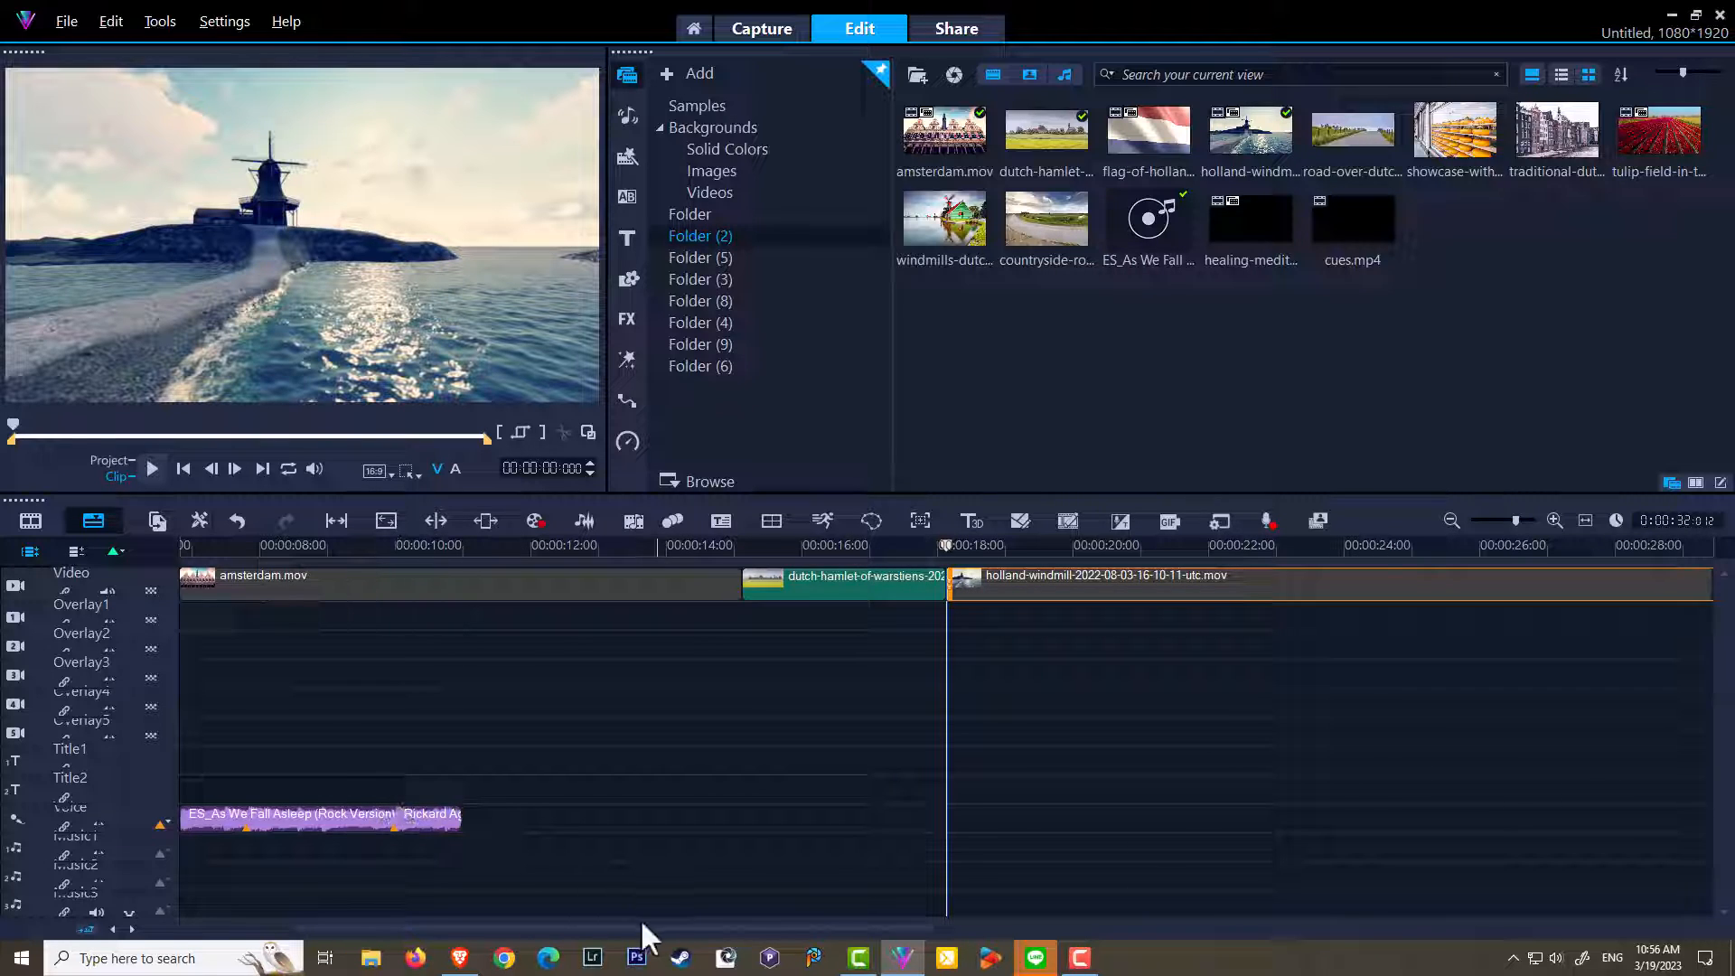
Step: Fit the Video track's clips to the audio cues without transition effects, keeping Popular - Crossfade as the default effect
left_click_drag(635, 928, 457, 929)
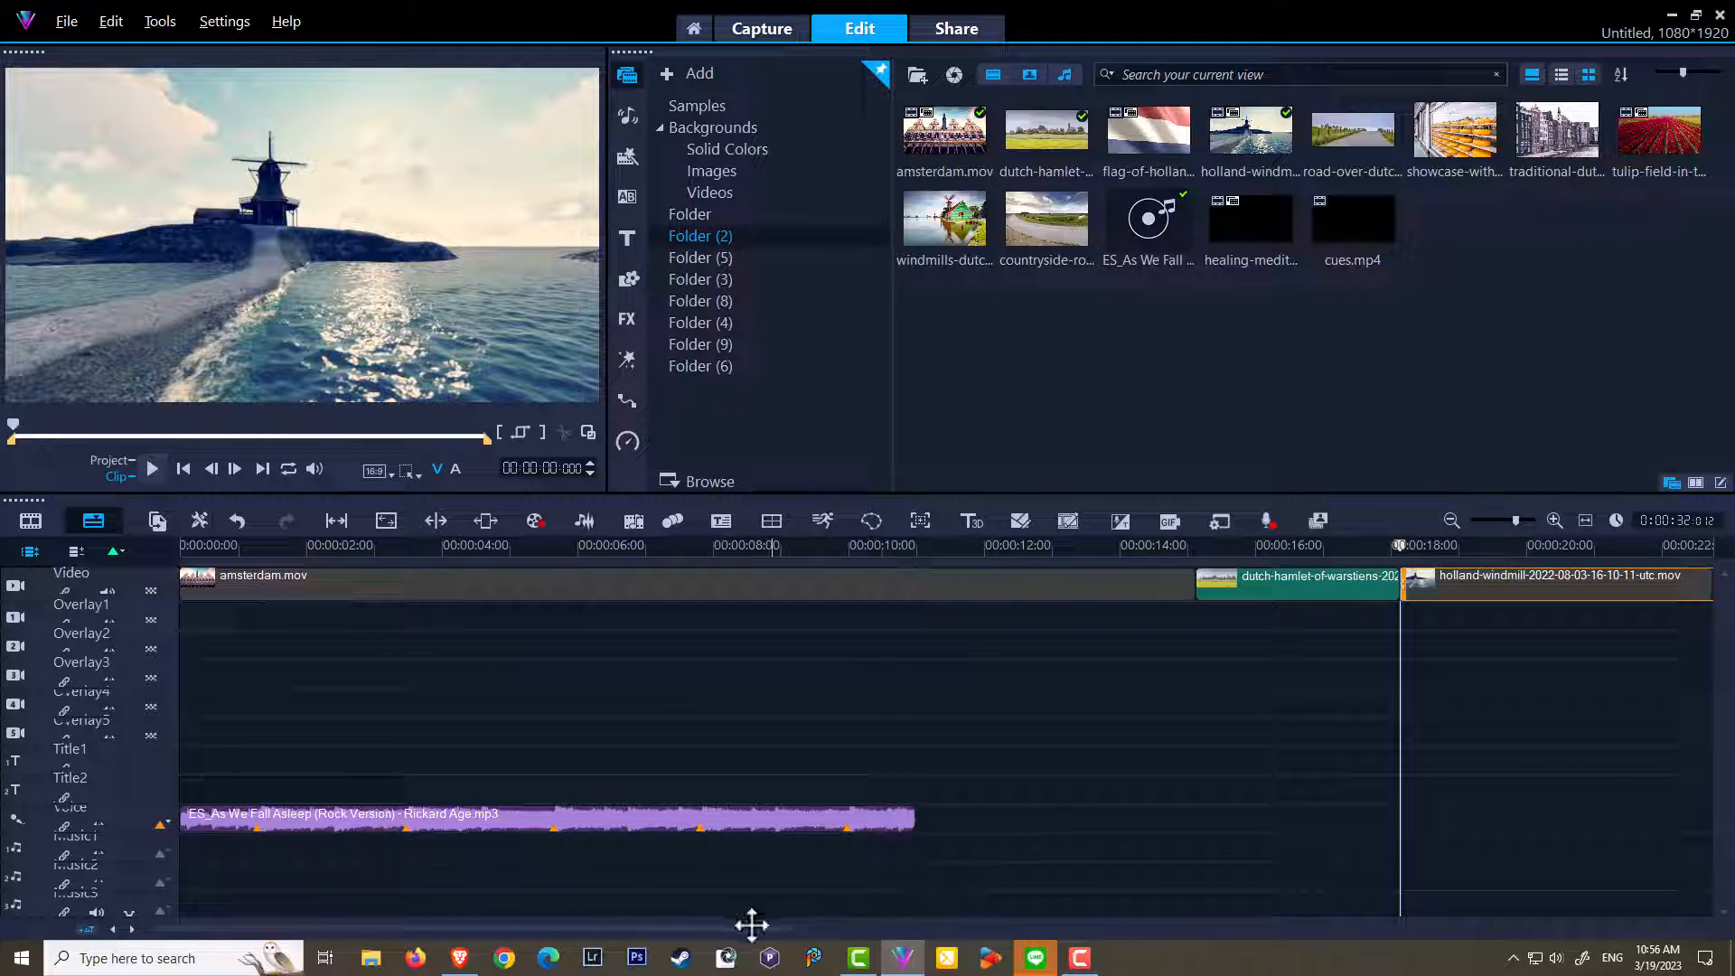
left_click_drag(751, 923, 1089, 925)
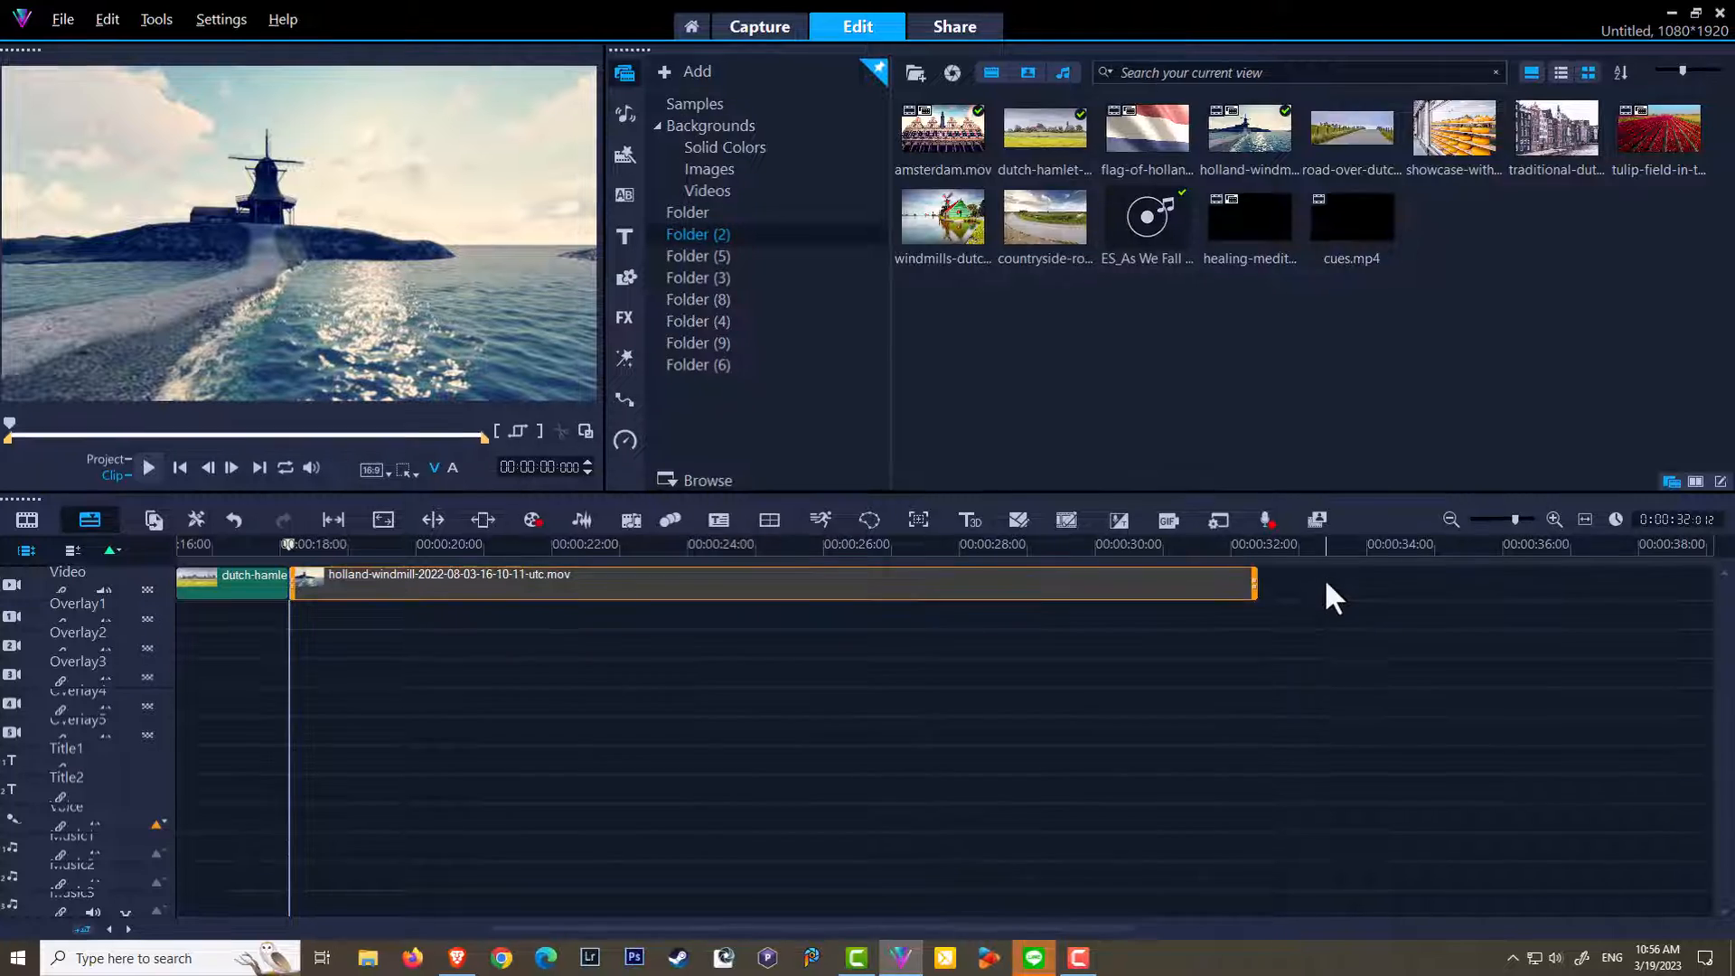
right_click(1326, 582)
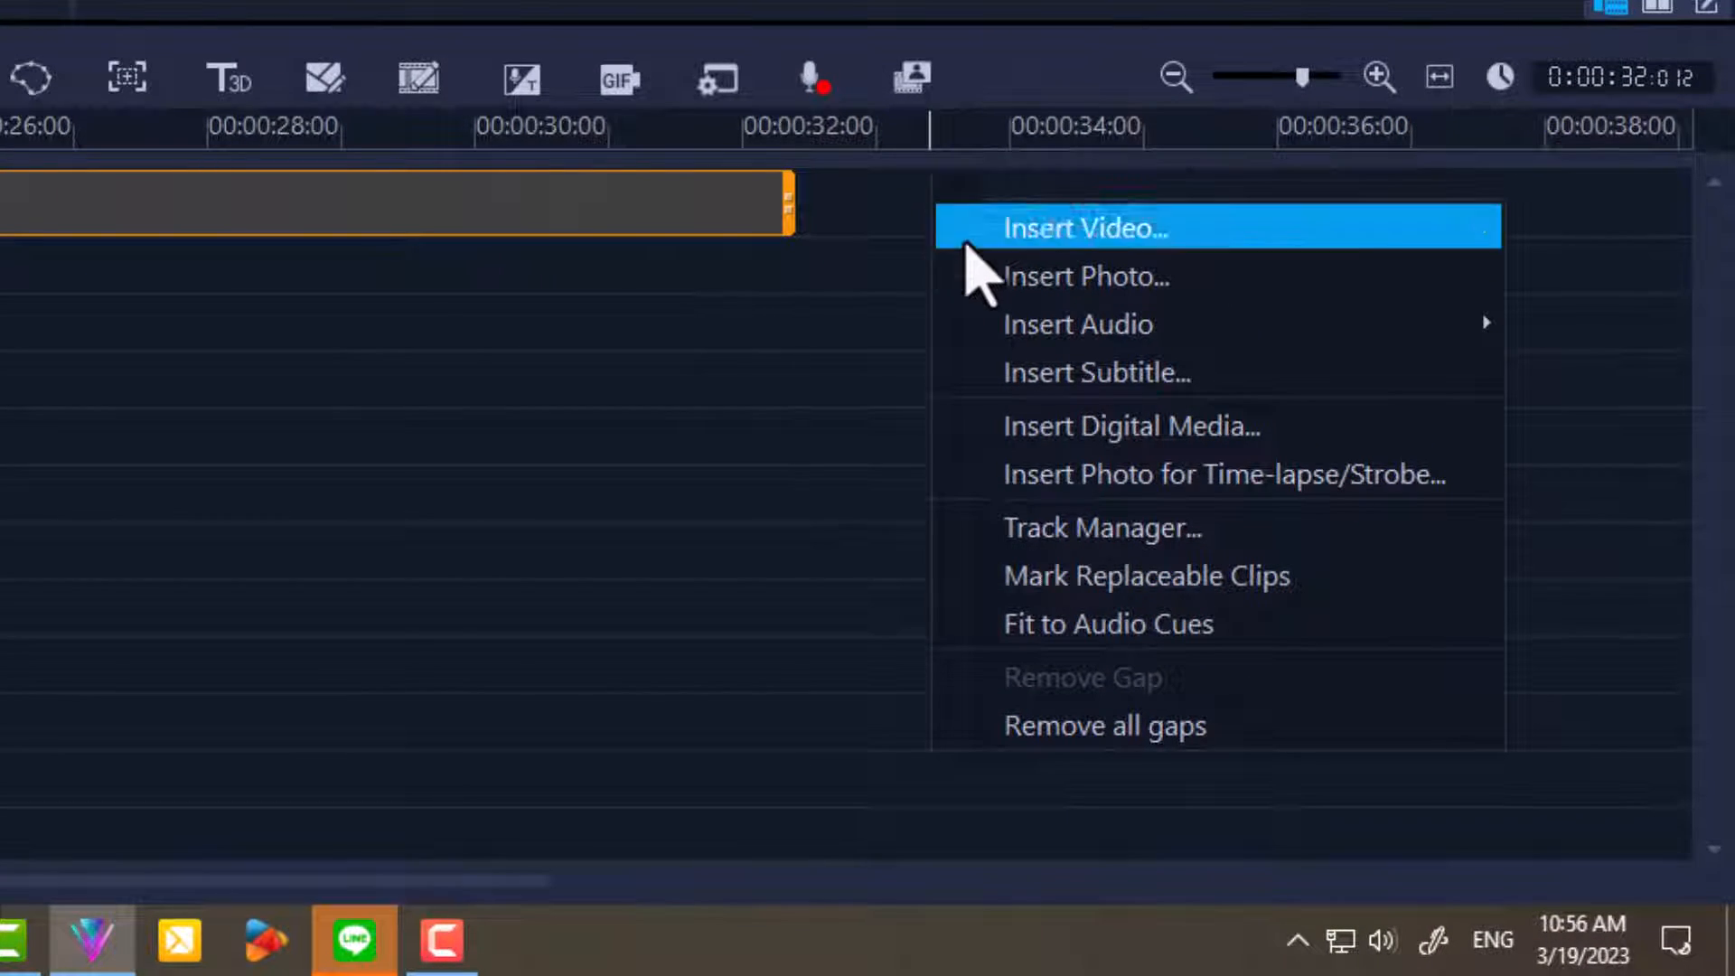
left_click(1081, 625)
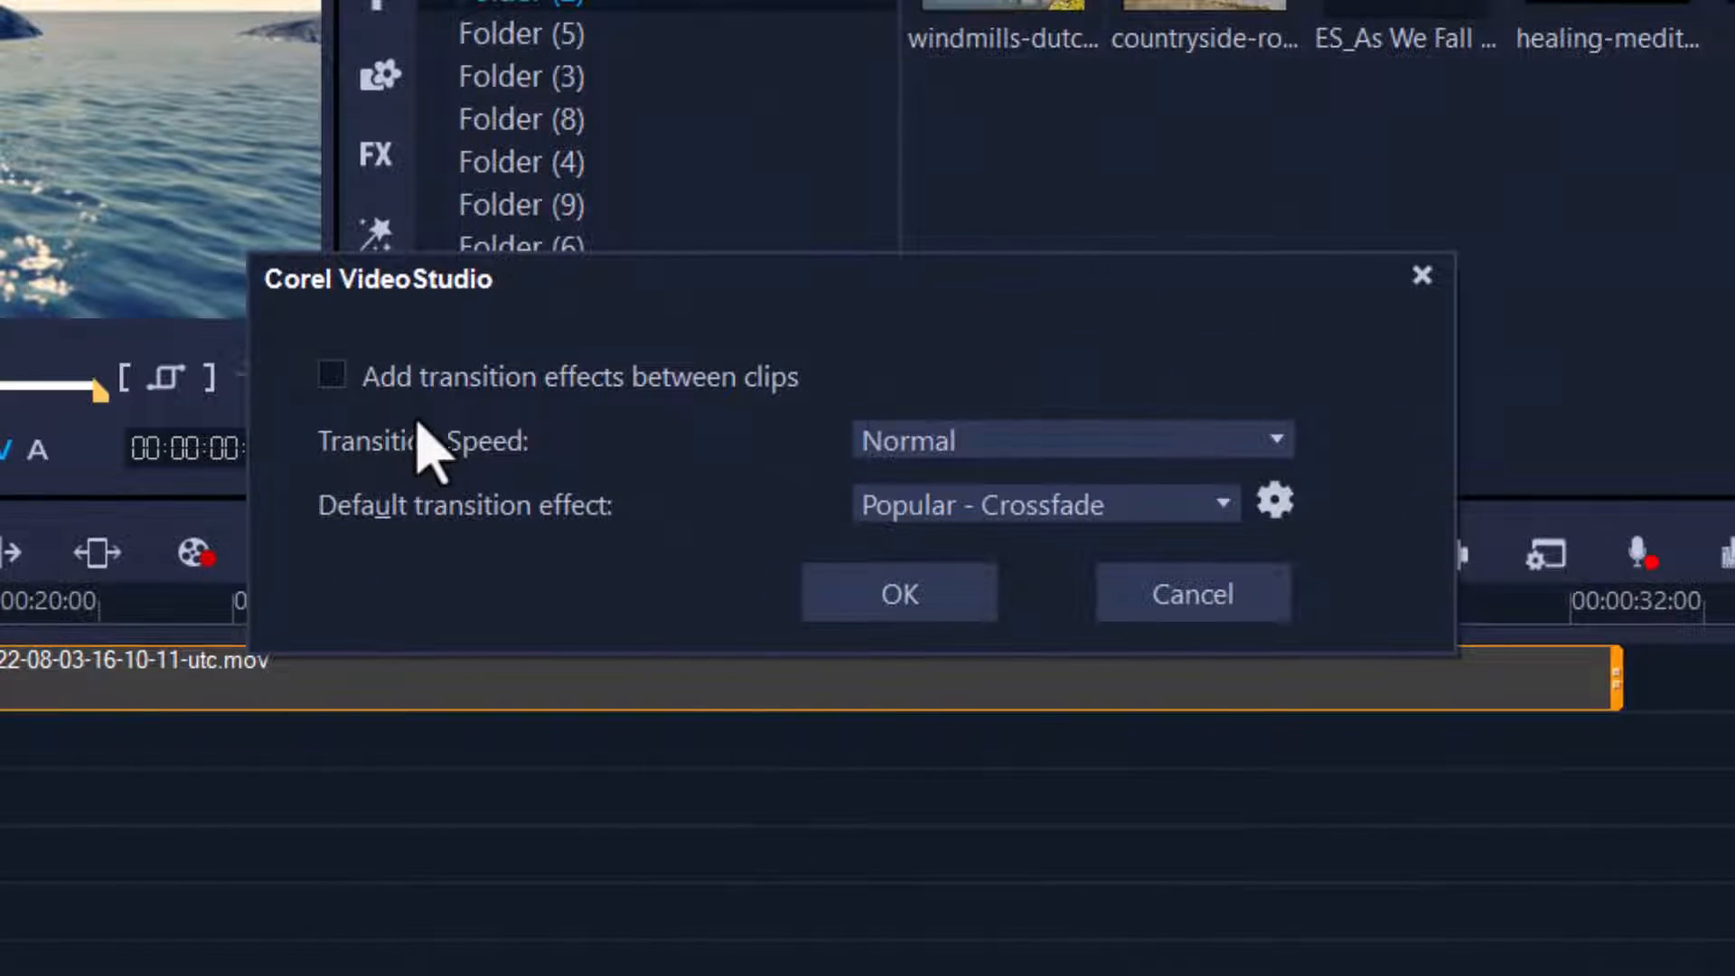
left_click(1037, 510)
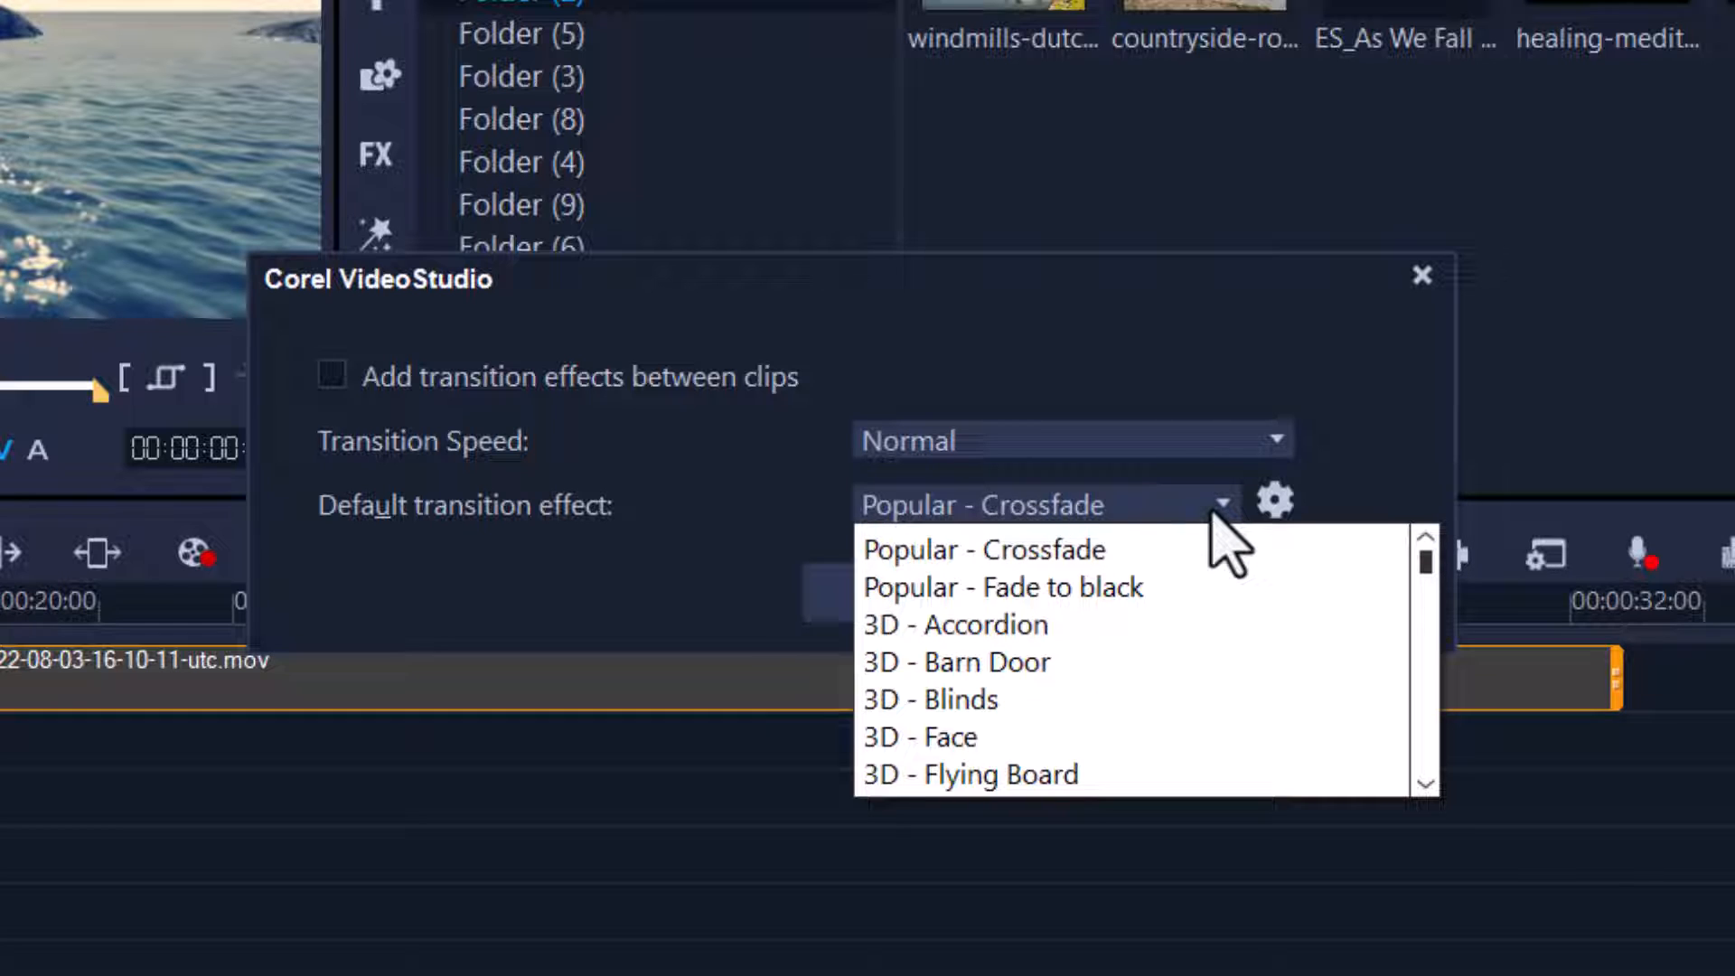
left_click(686, 511)
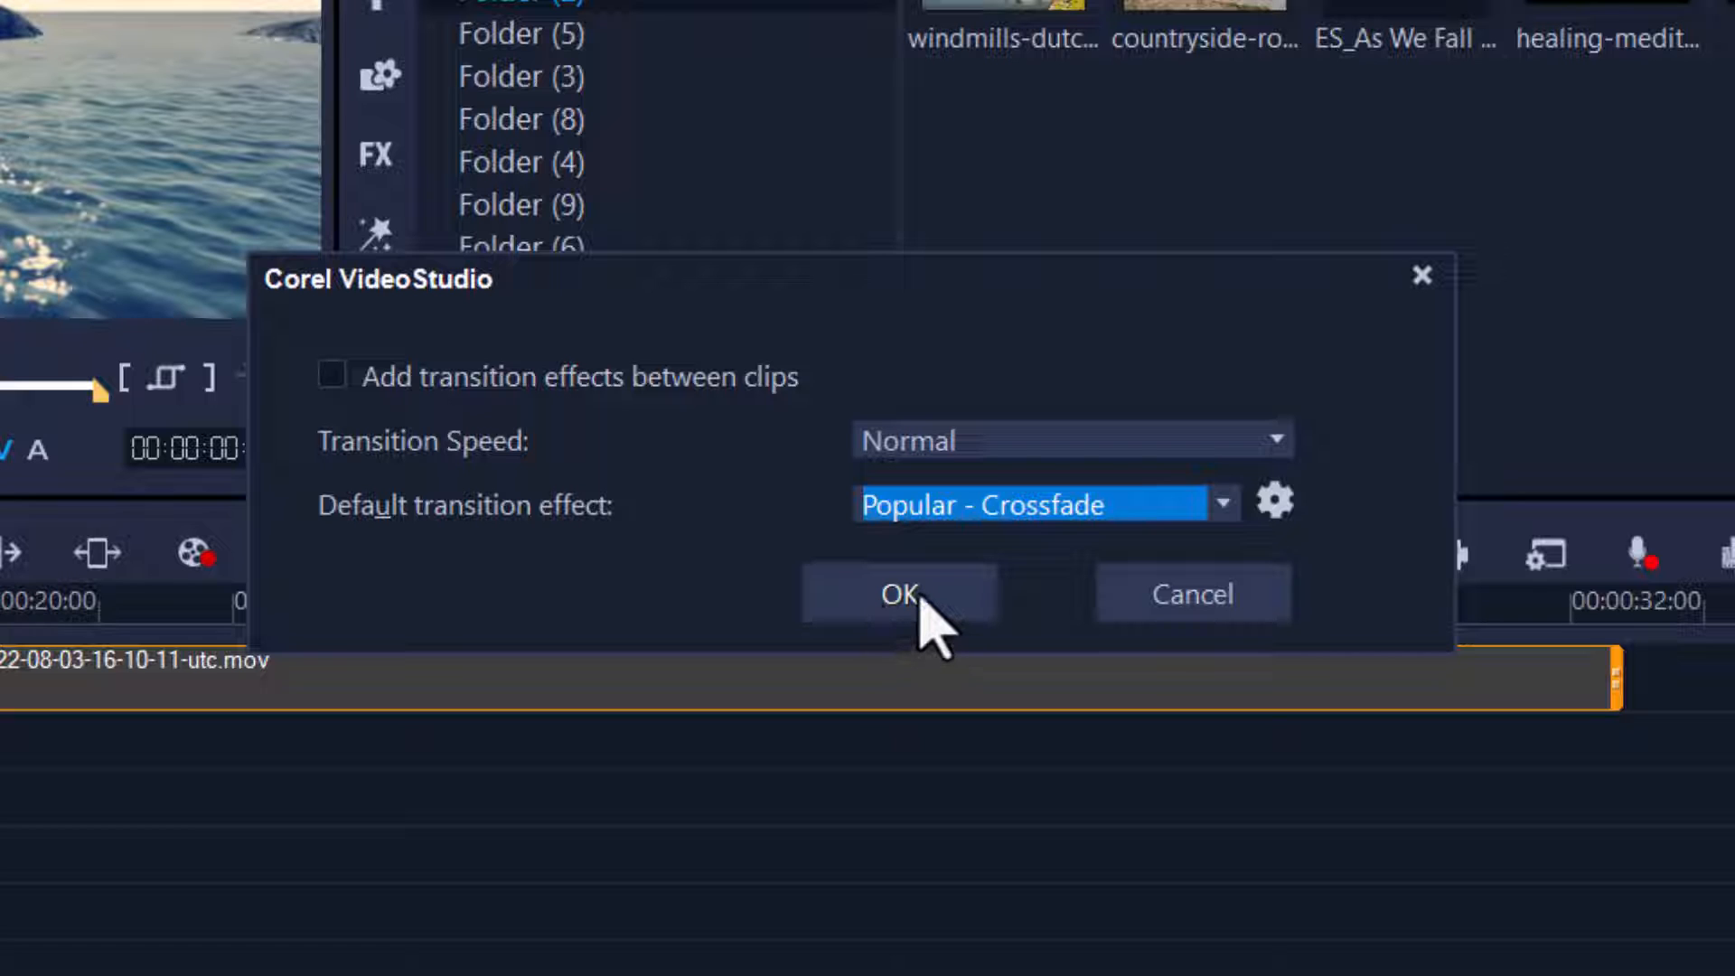
left_click(920, 596)
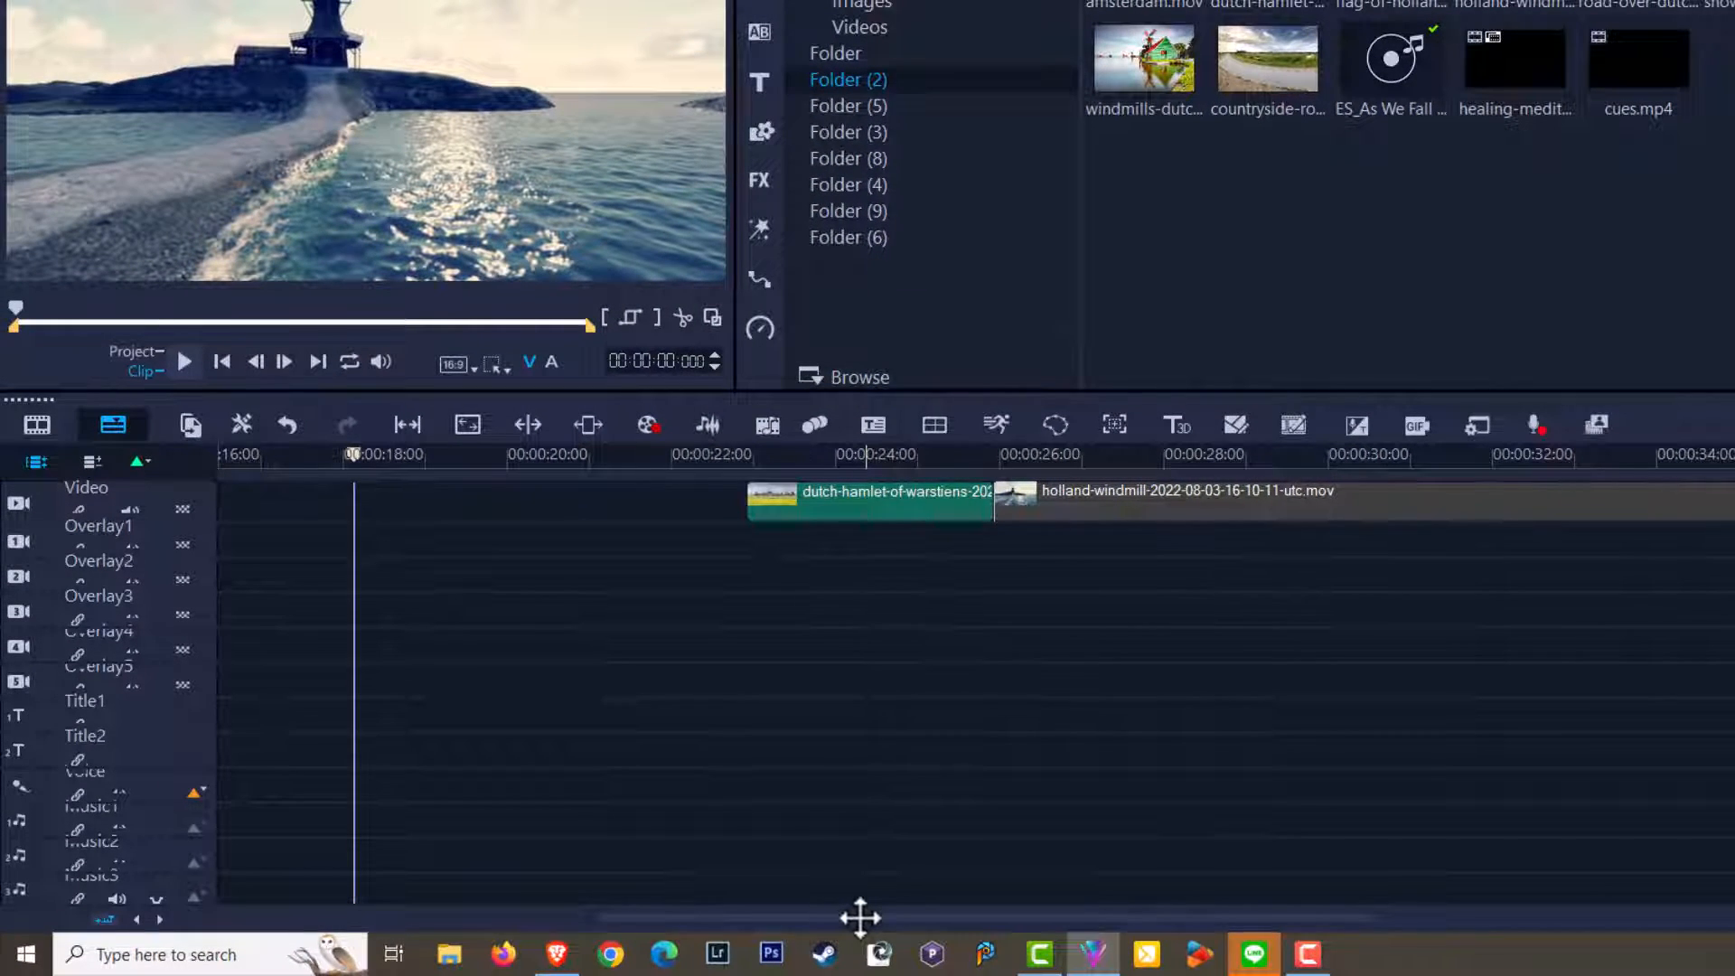
left_click_drag(859, 917, 533, 913)
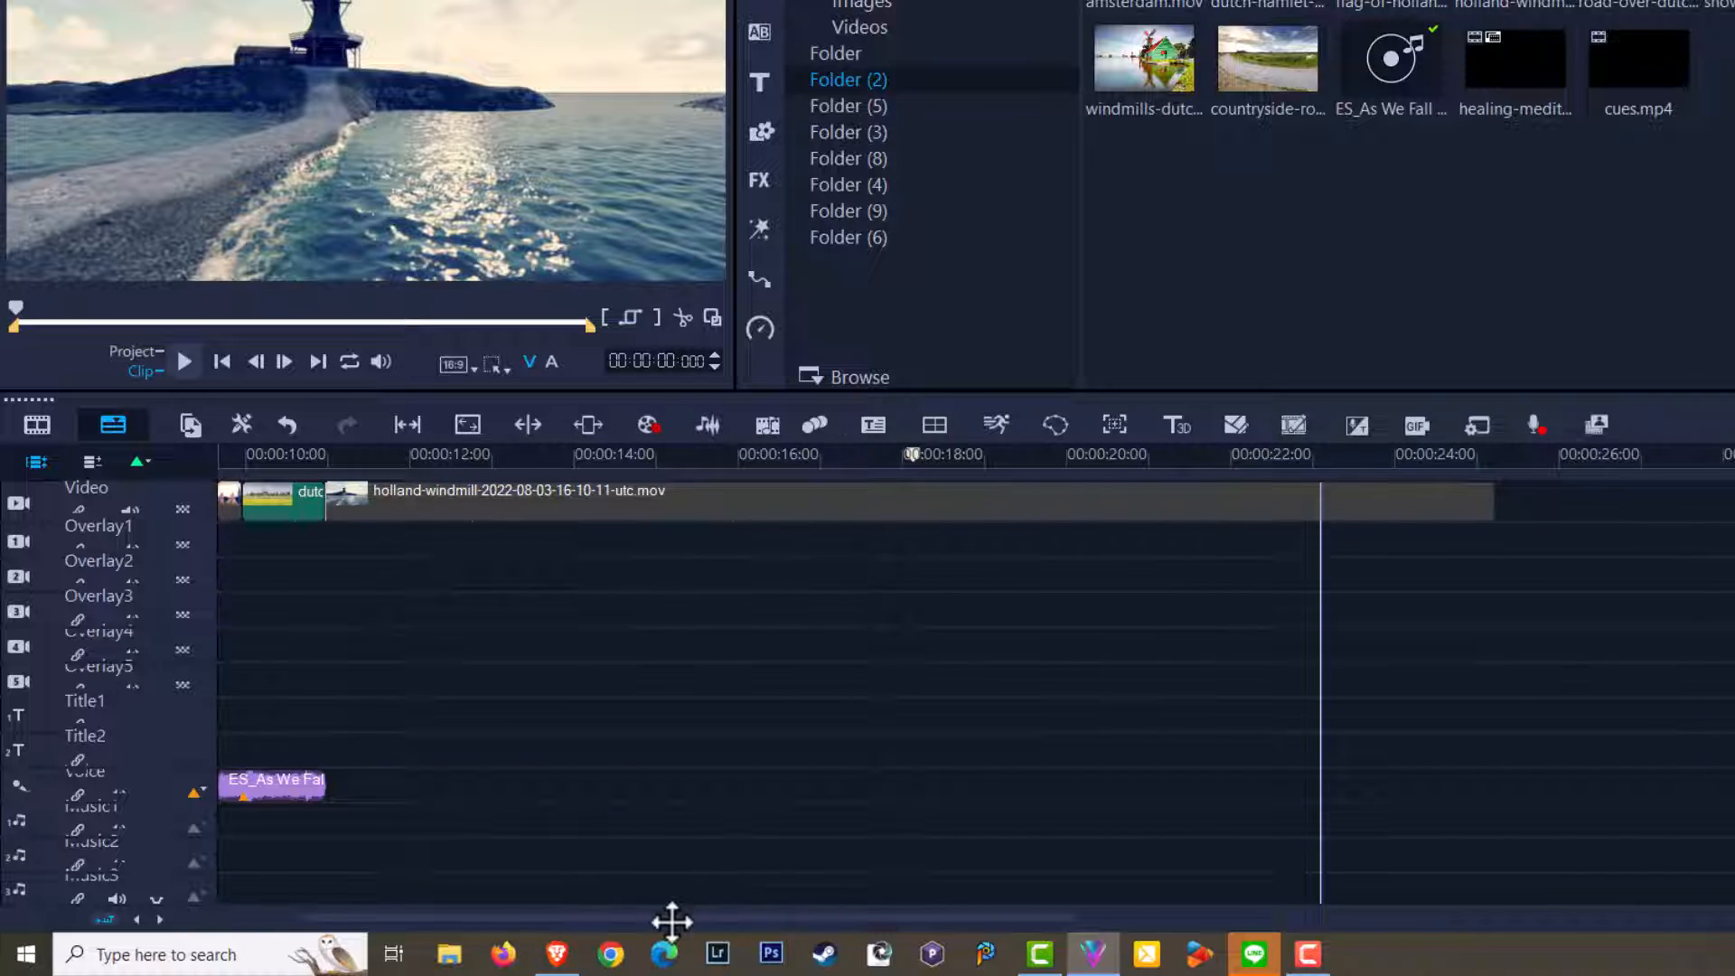
scroll(671, 920, "up", 1)
scroll(683, 869, "up", 1)
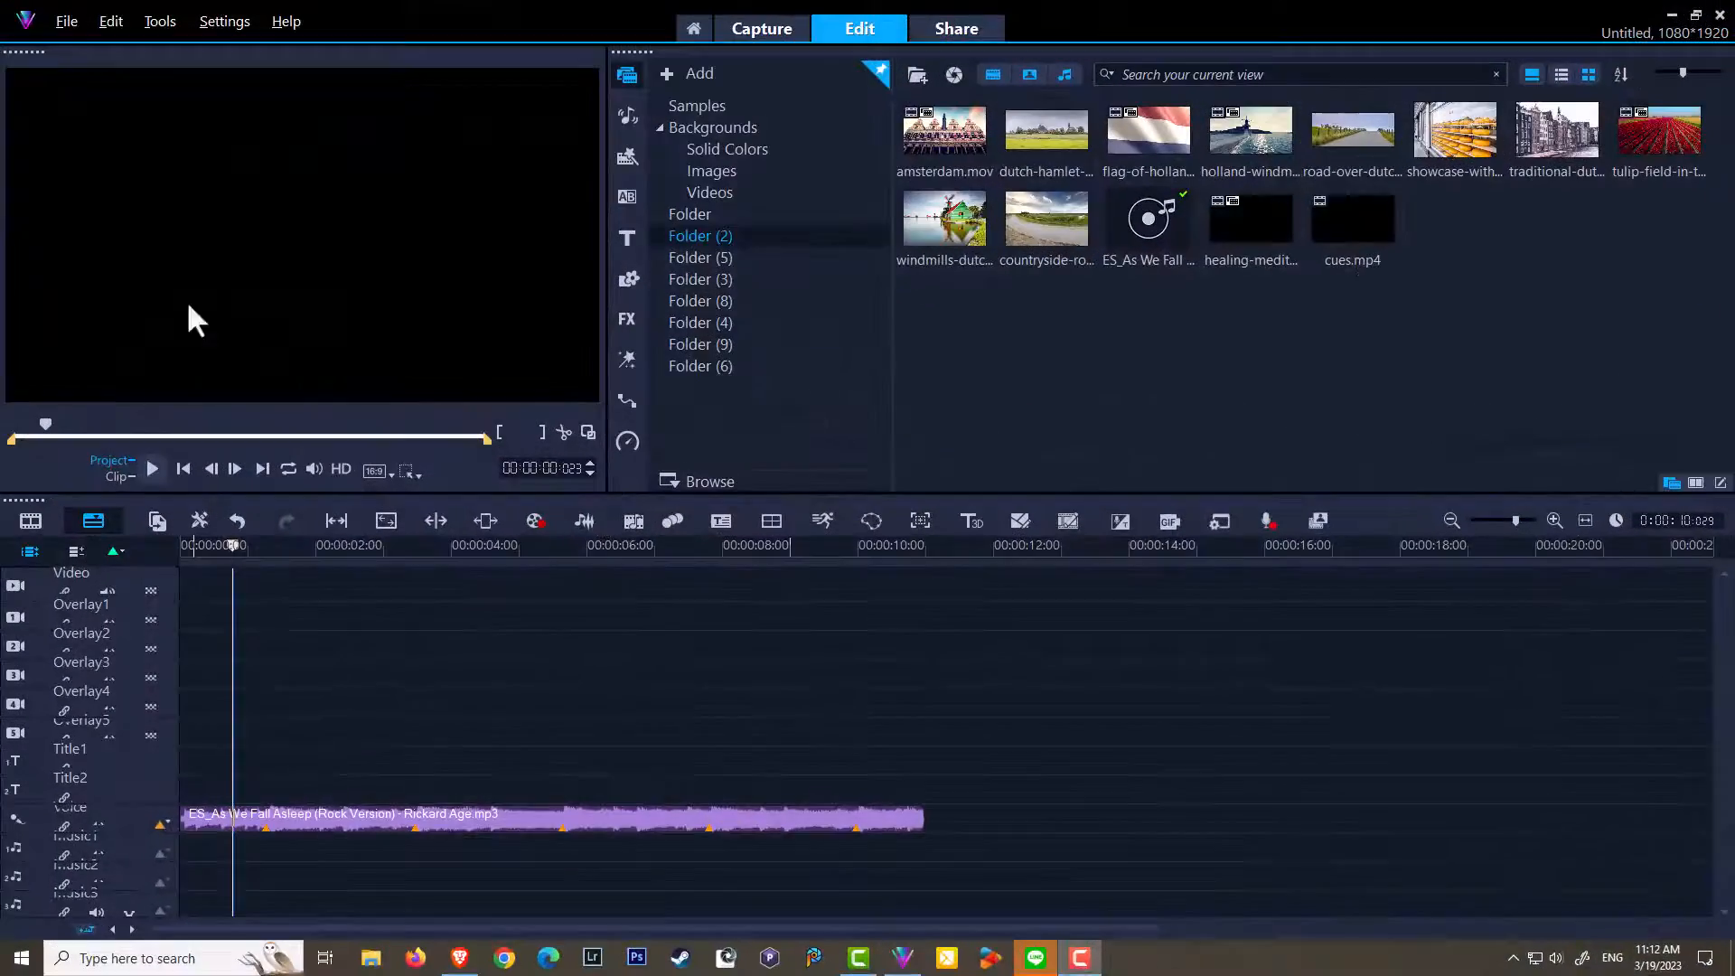
Step: Place the windmills, countryside-road, road-over-dutch-dike and showcase-with-dutch-cheese photos in sequence on the empty Video track
left_click_drag(918, 236, 428, 589)
left_click_drag(1039, 262, 588, 589)
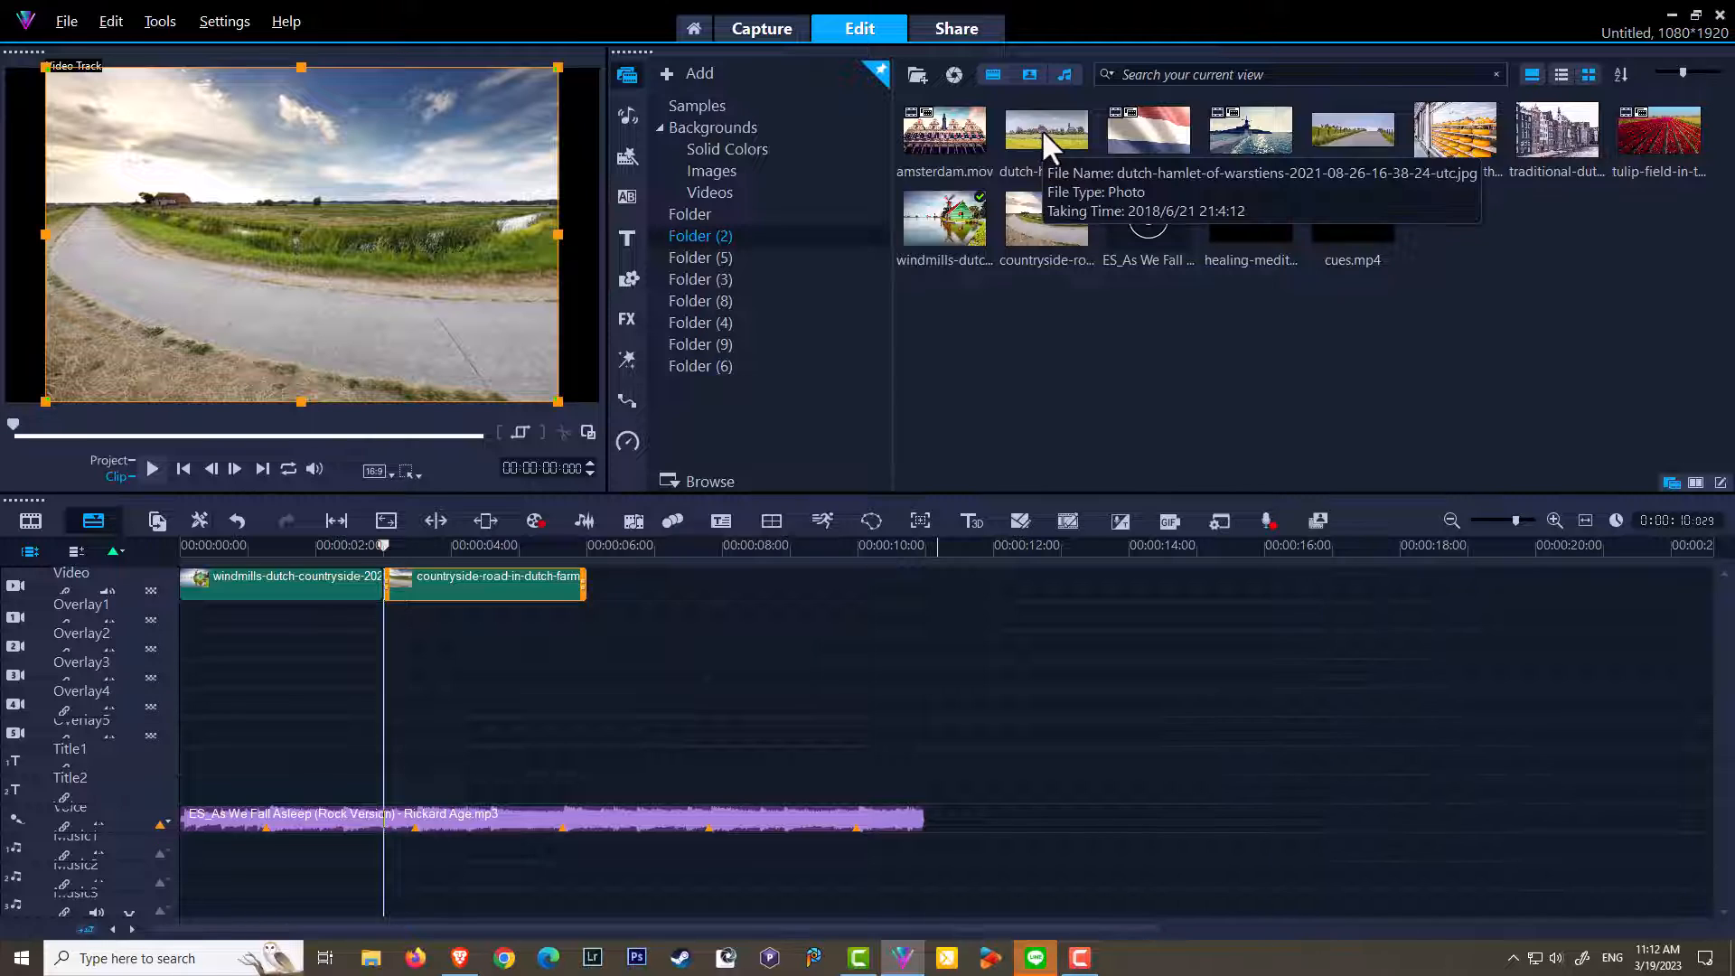
left_click_drag(1346, 127, 708, 584)
left_click_drag(1454, 143, 876, 583)
left_click_drag(1642, 139, 1075, 582)
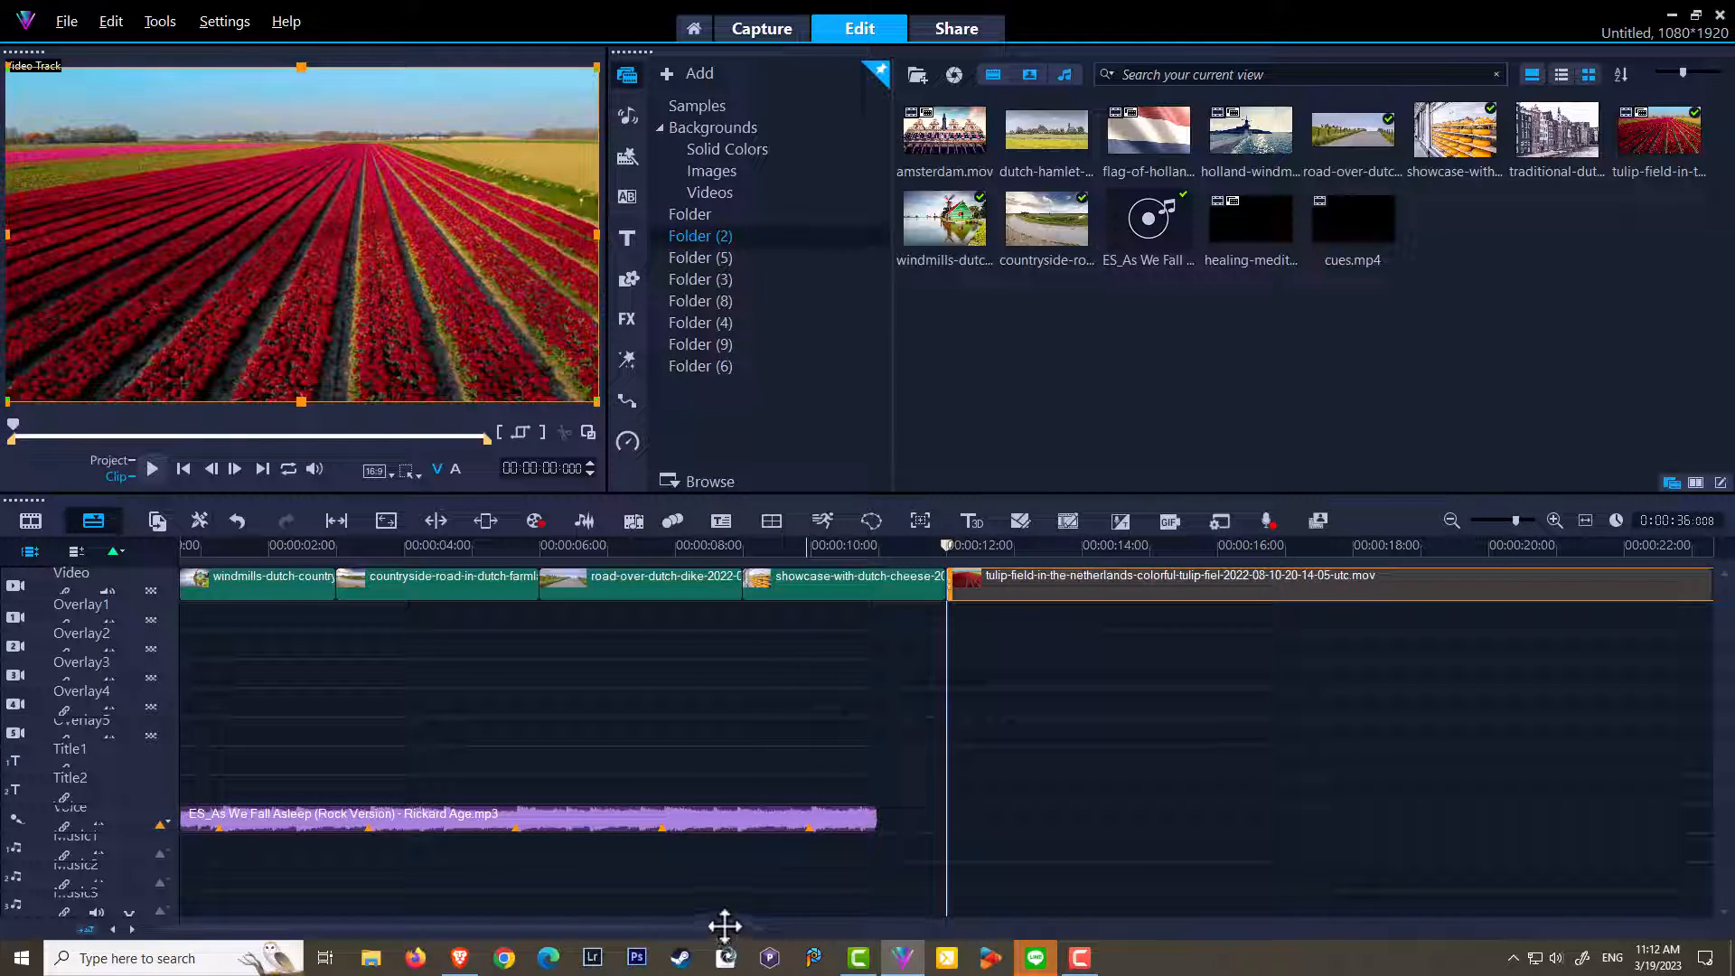
left_click_drag(725, 926, 879, 924)
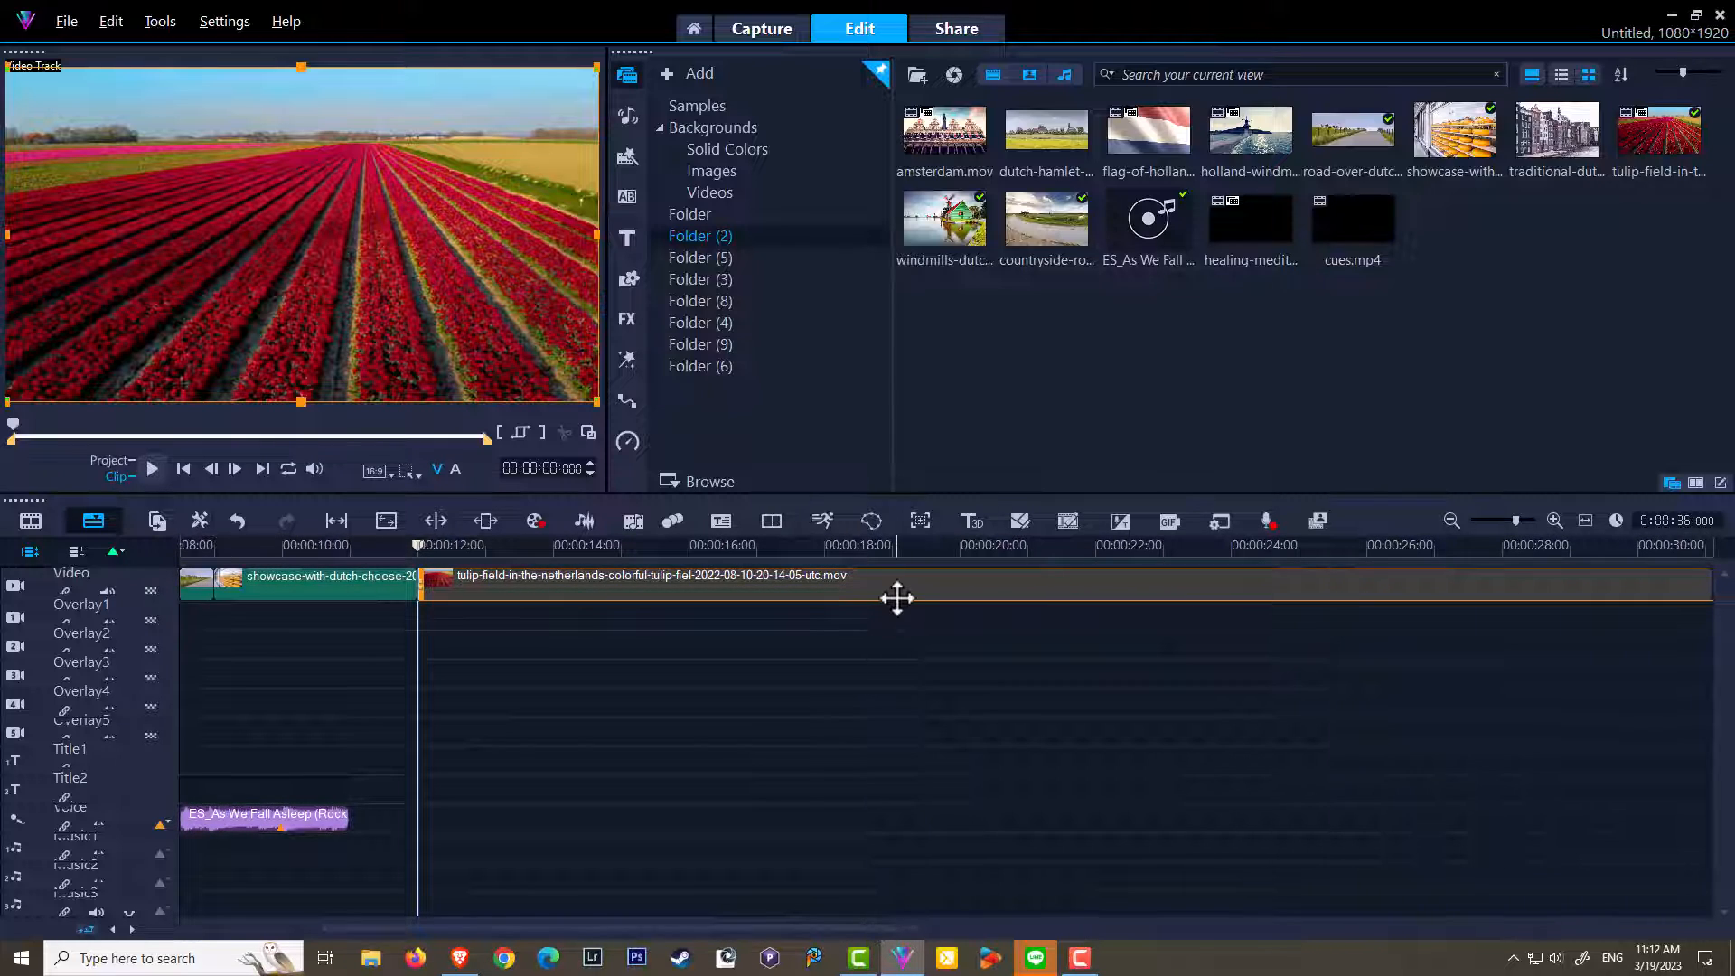
key("Delete")
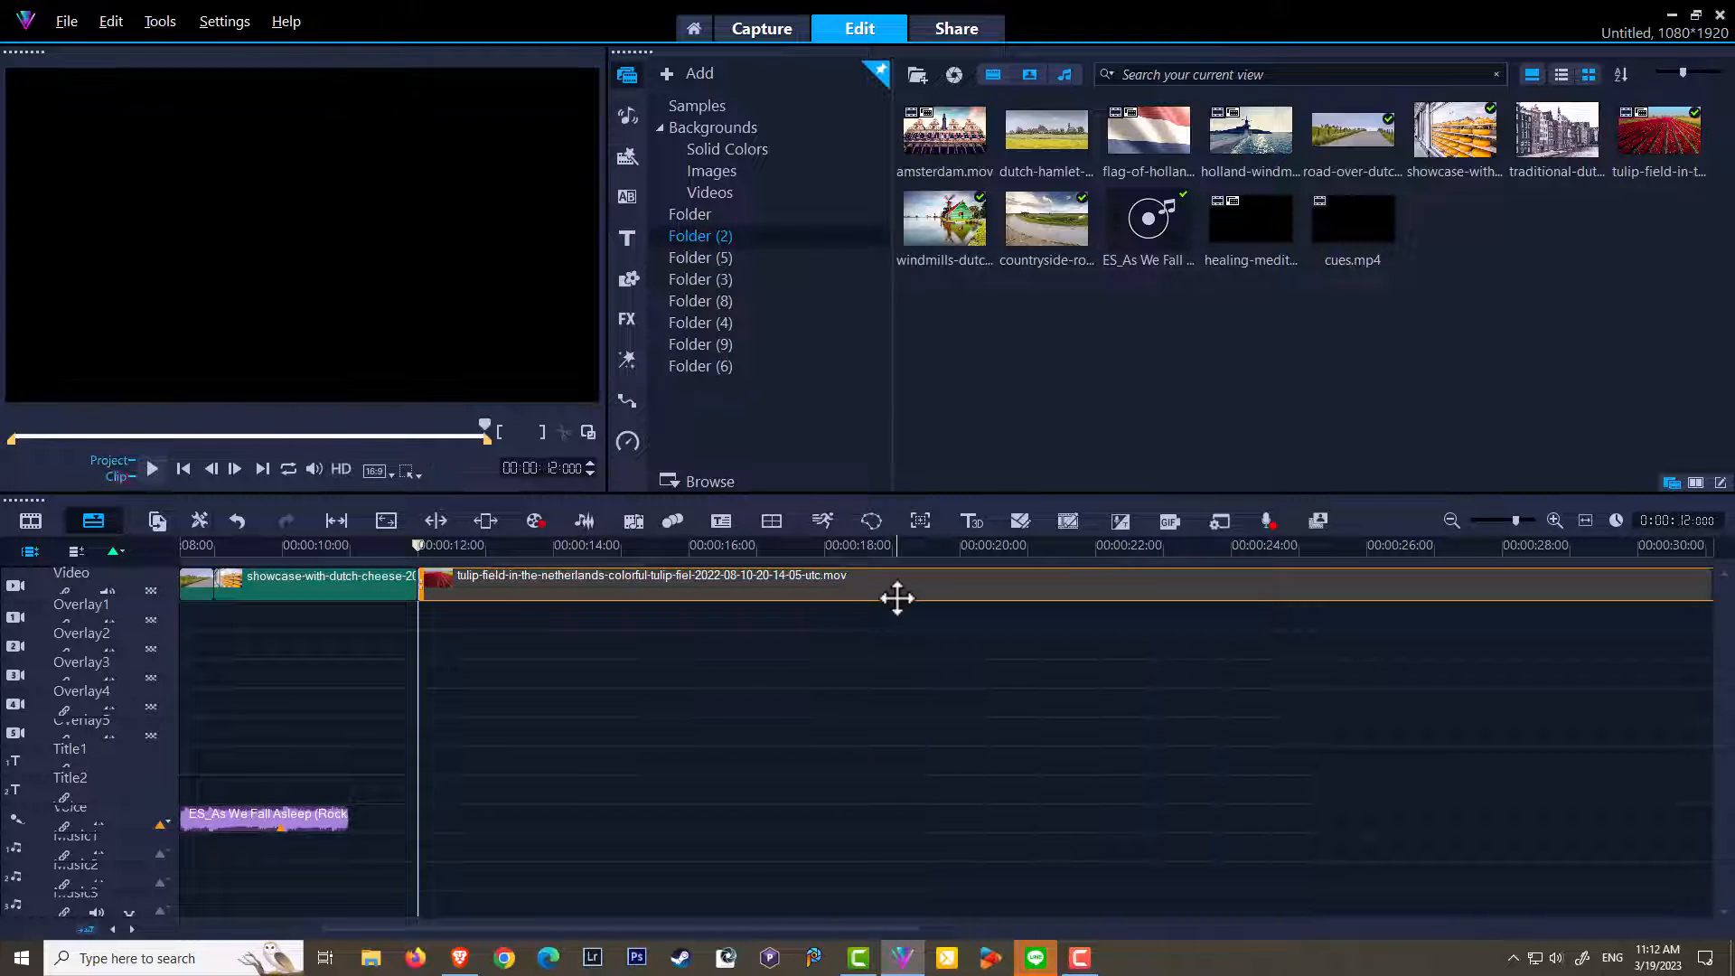
Step: Append the dutch-hamlet photo and amsterdam.mov to the Video track and trim amsterdam.mov to about 00:00:02:009
left_click_drag(1041, 139, 669, 583)
left_click_drag(946, 138, 961, 768)
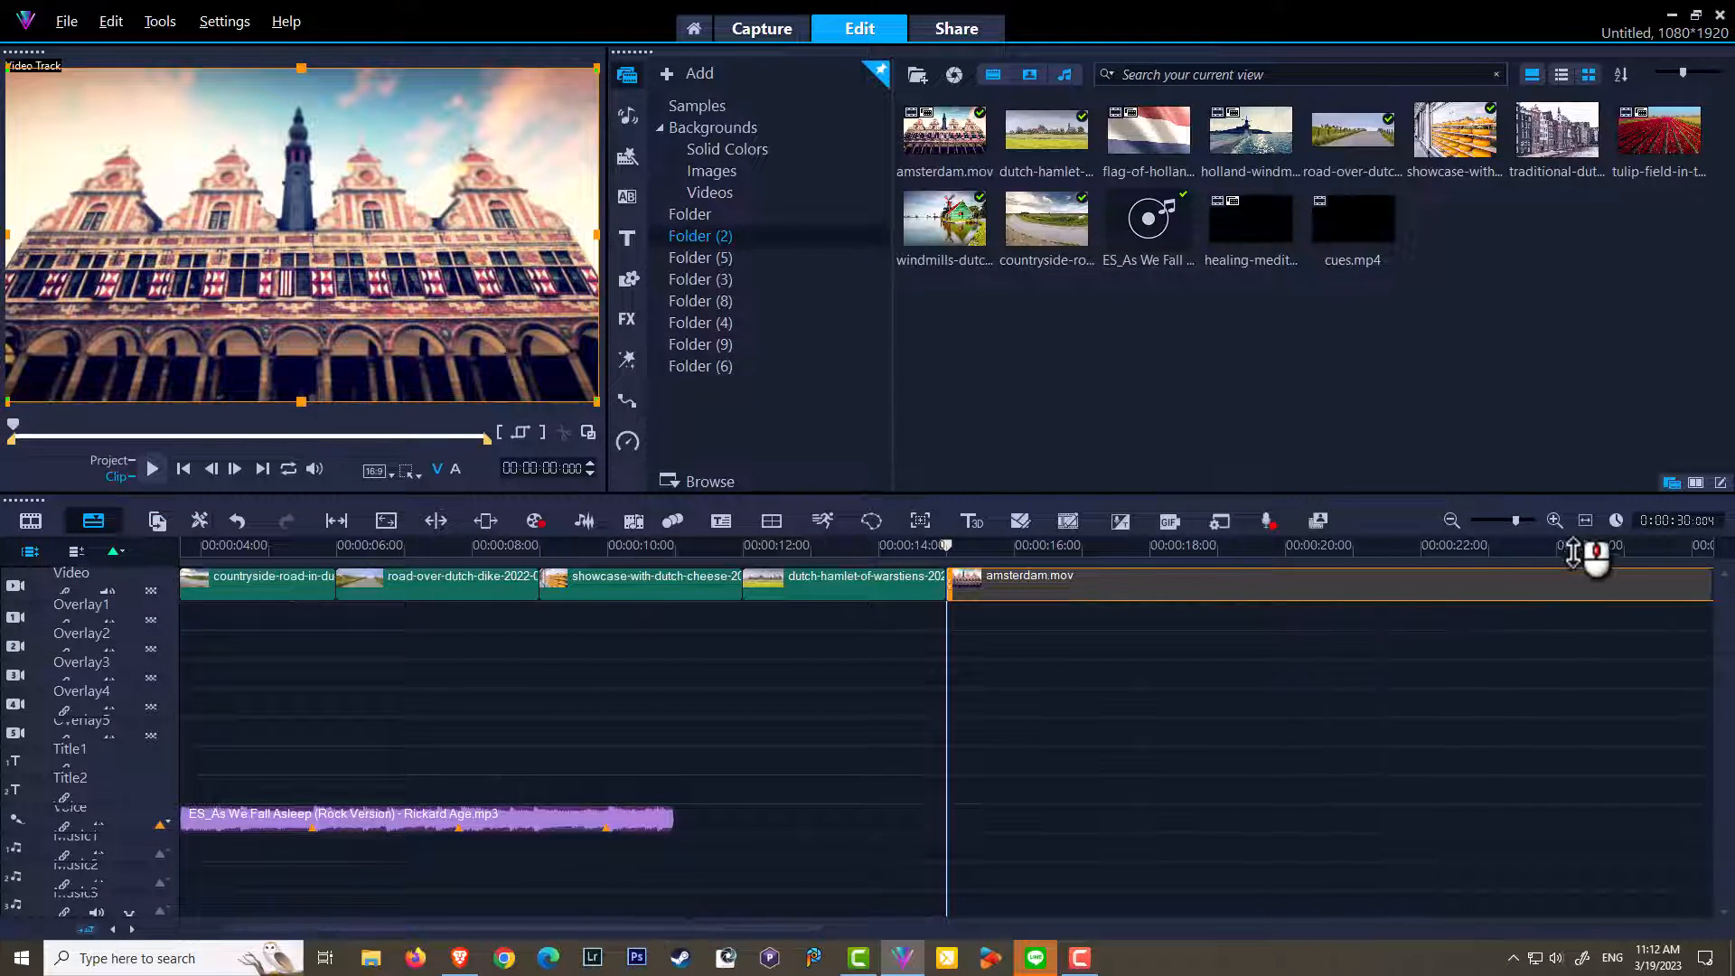
left_click(1586, 520)
left_click_drag(1706, 584, 1059, 640)
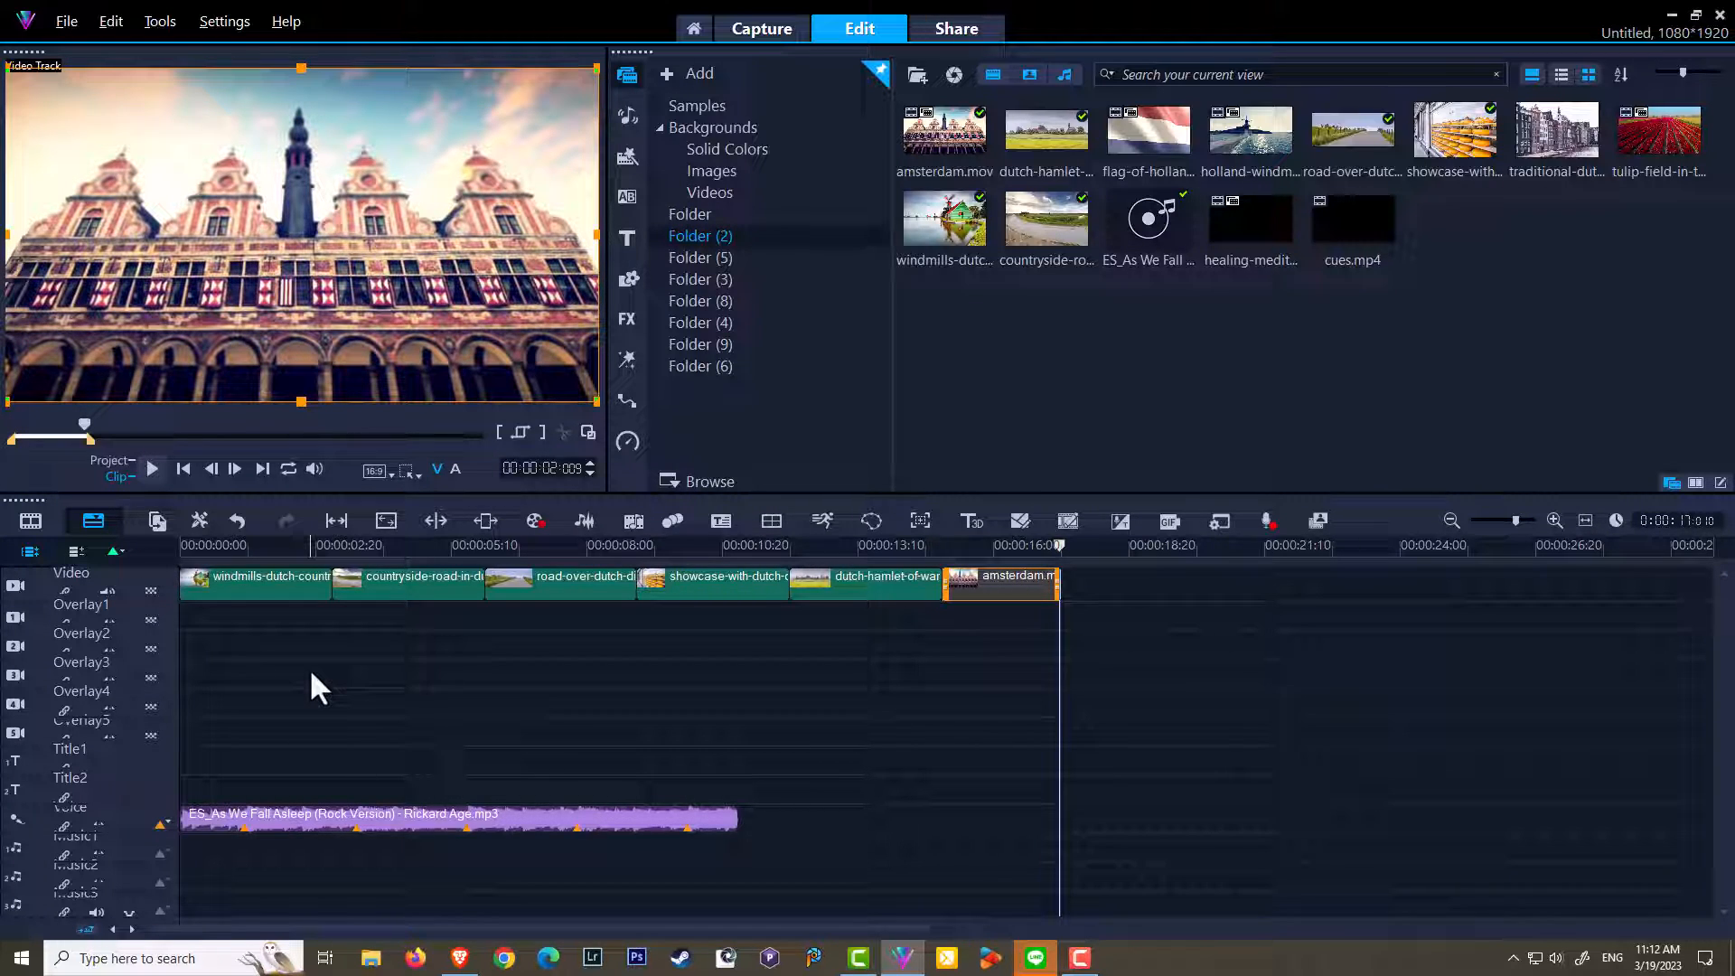
Step: Move all clips to Overlay1 with gaps between them, in the order windmills, road-over-dutch-dike, amsterdam.mov, dutch-hamlet, showcase, countryside-road
left_click_drag(263, 579, 484, 632)
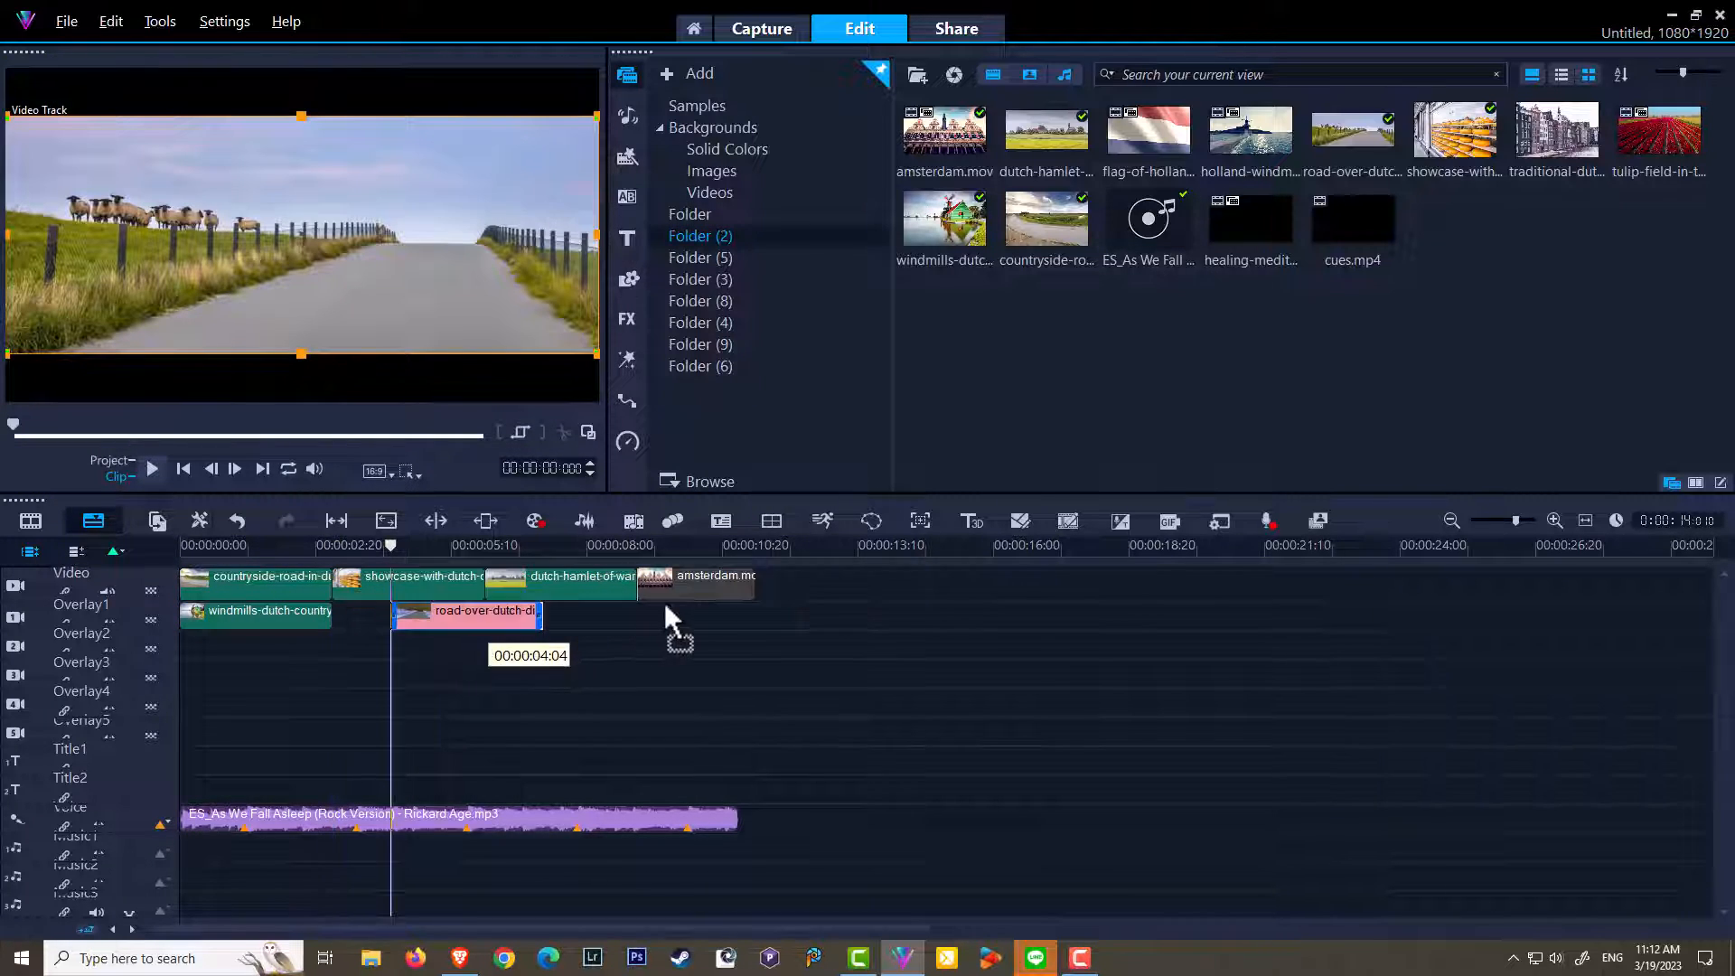
left_click_drag(679, 592, 690, 623)
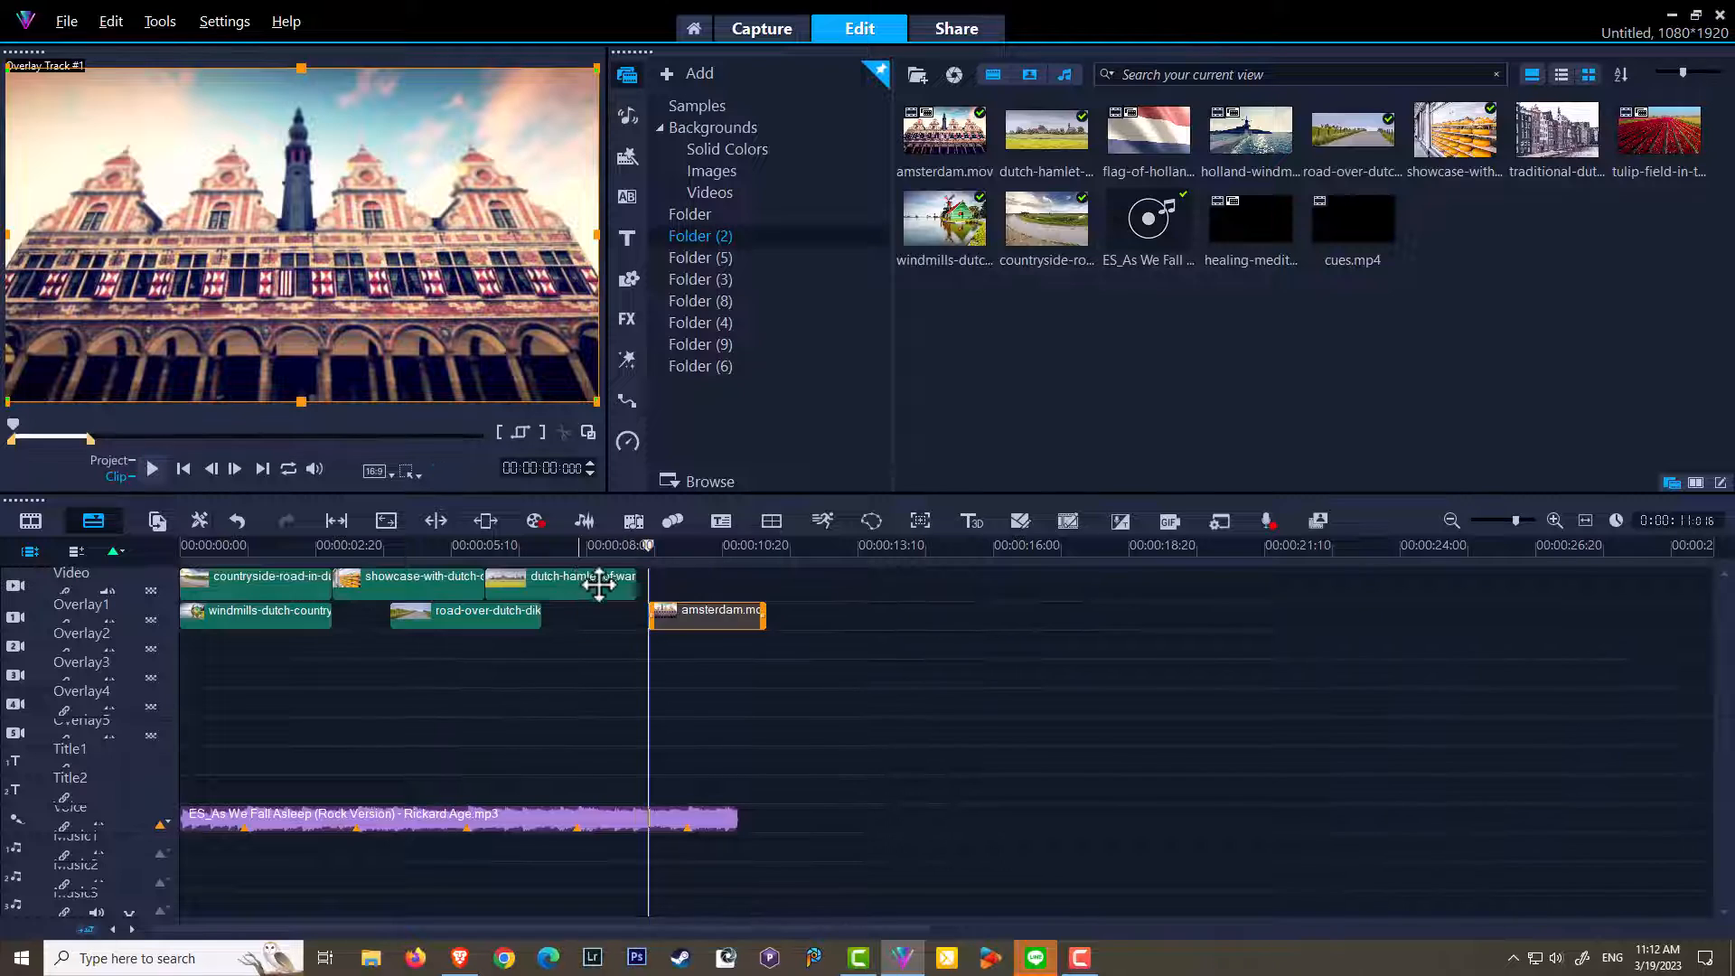
left_click_drag(579, 587, 895, 624)
left_click_drag(437, 579, 1080, 624)
left_click_drag(283, 581, 1215, 669)
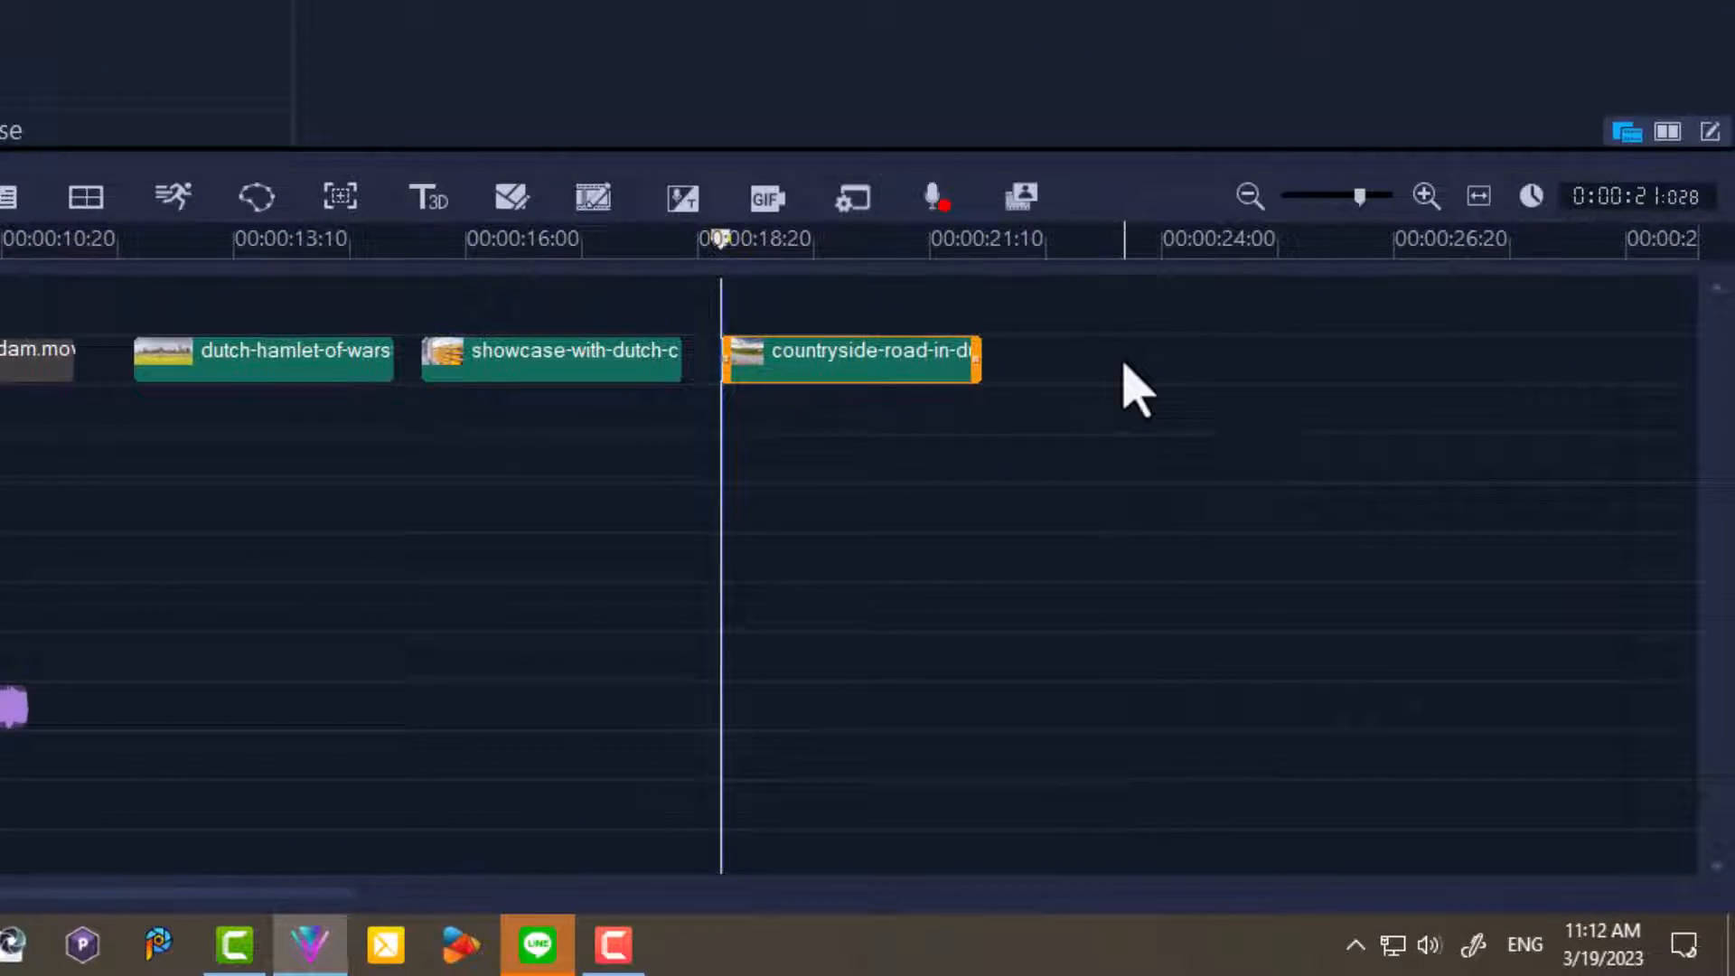
Step: Fit the six spaced clips on Overlay1 to the audio cues
right_click(1125, 364)
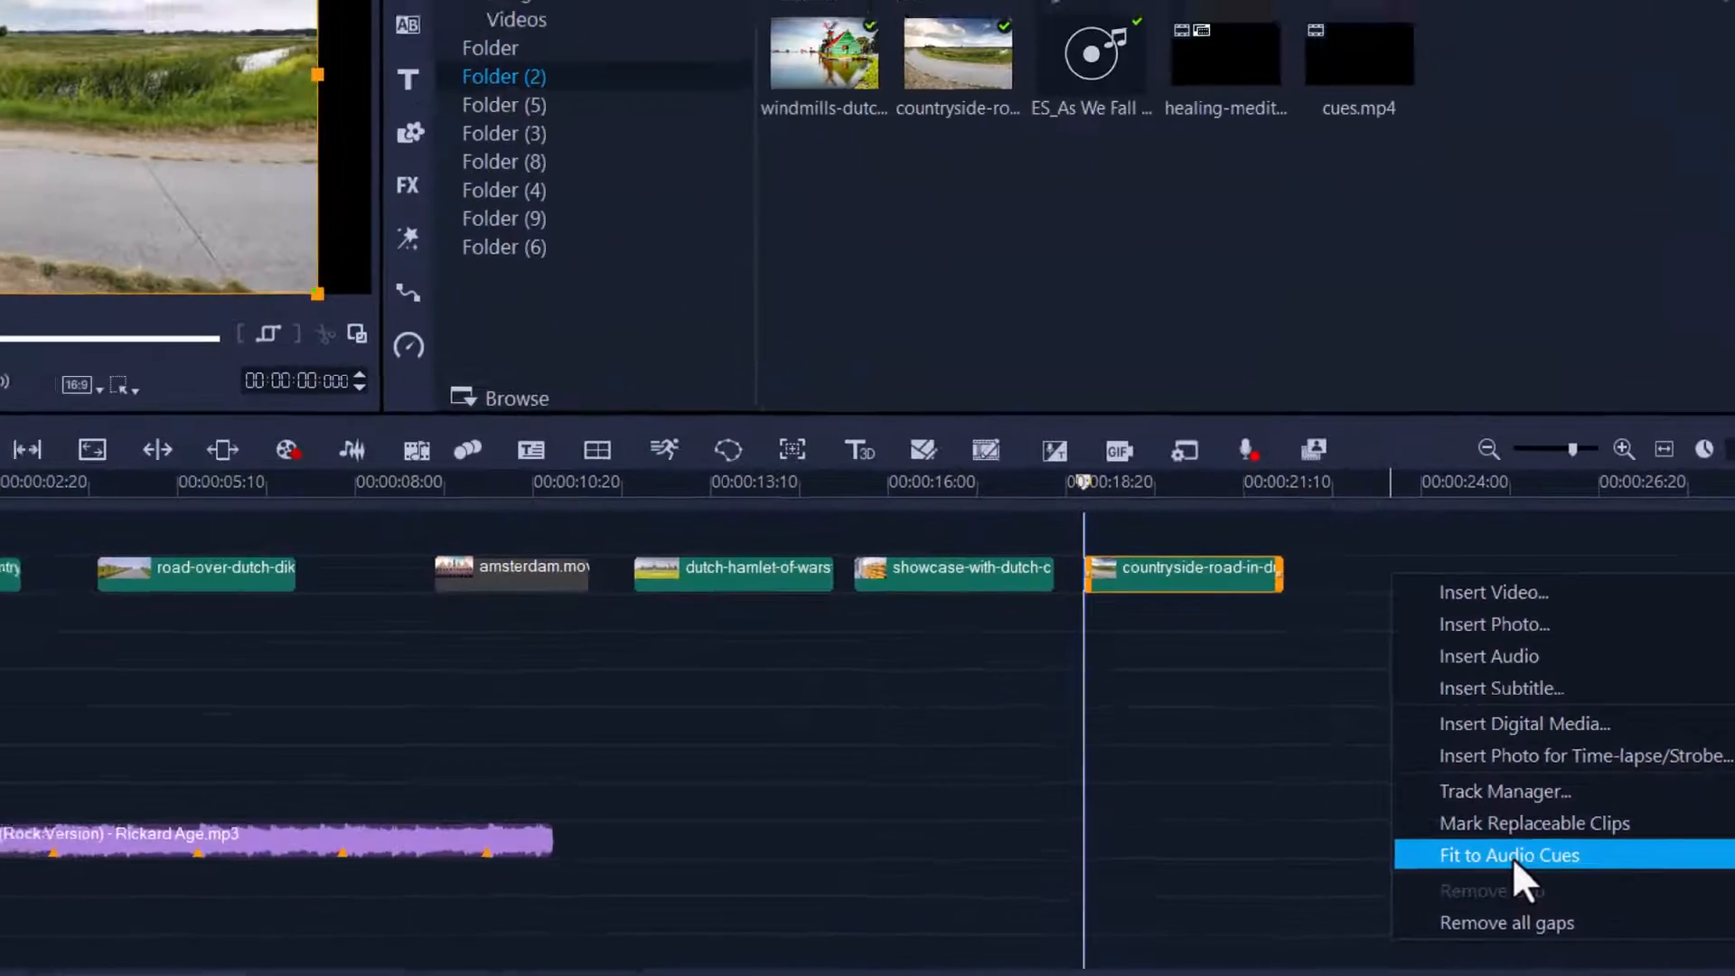
left_click(1213, 691)
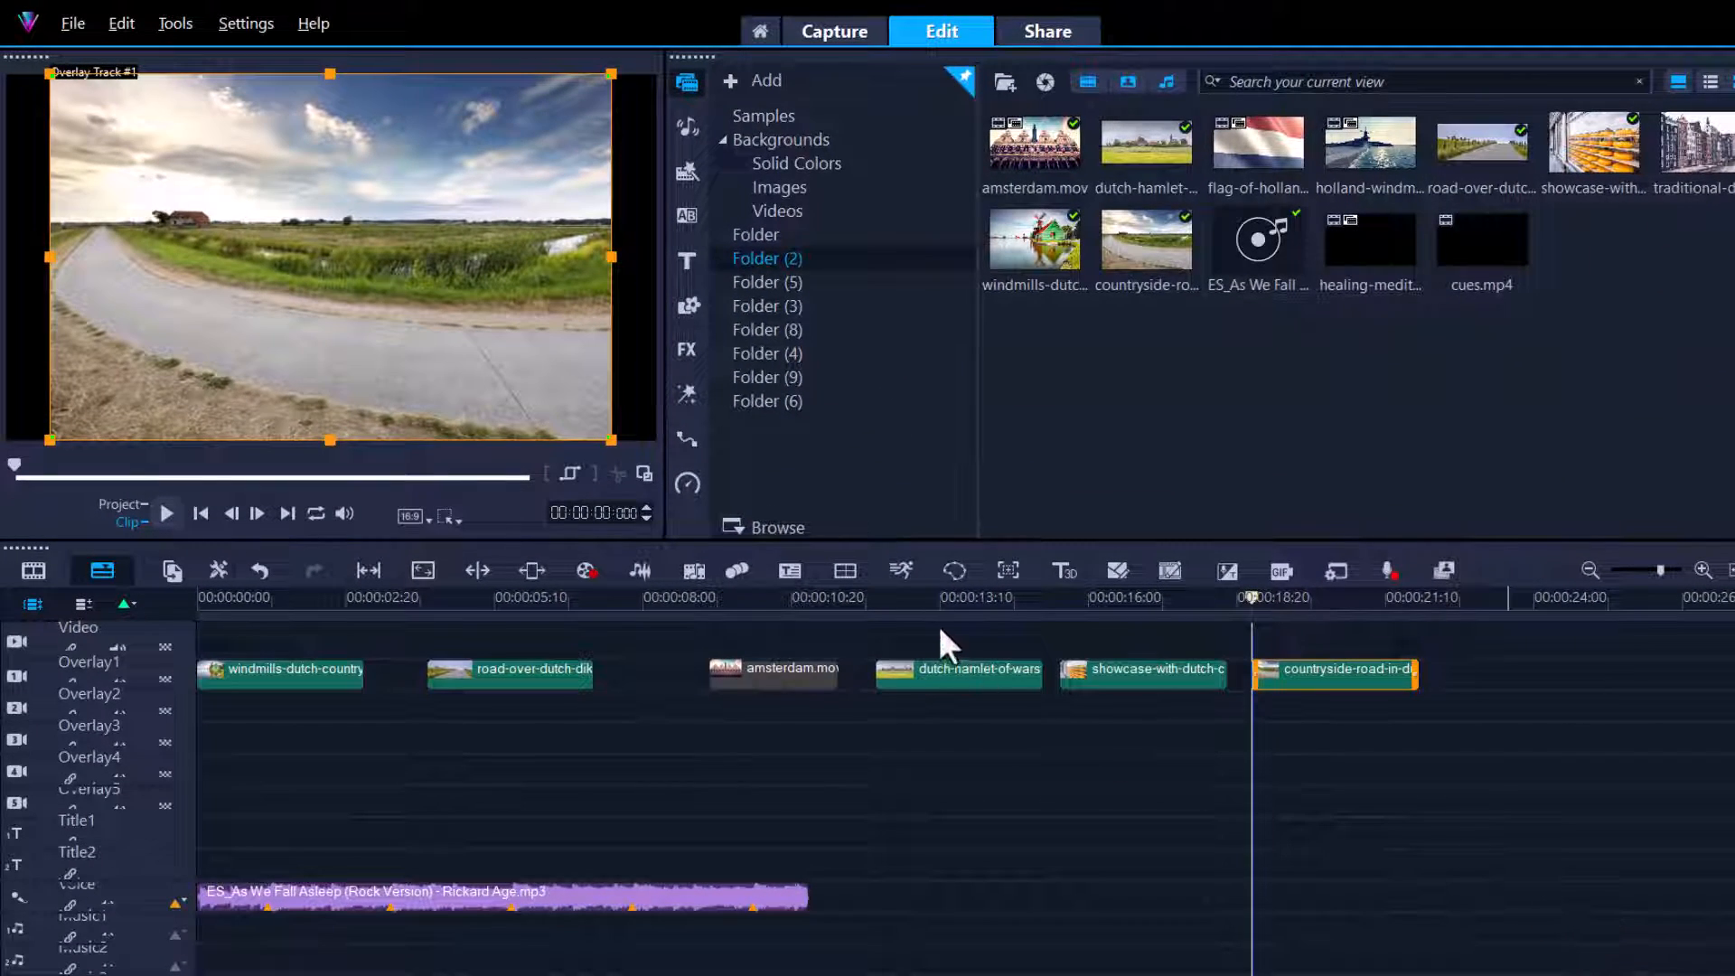
left_click(942, 586)
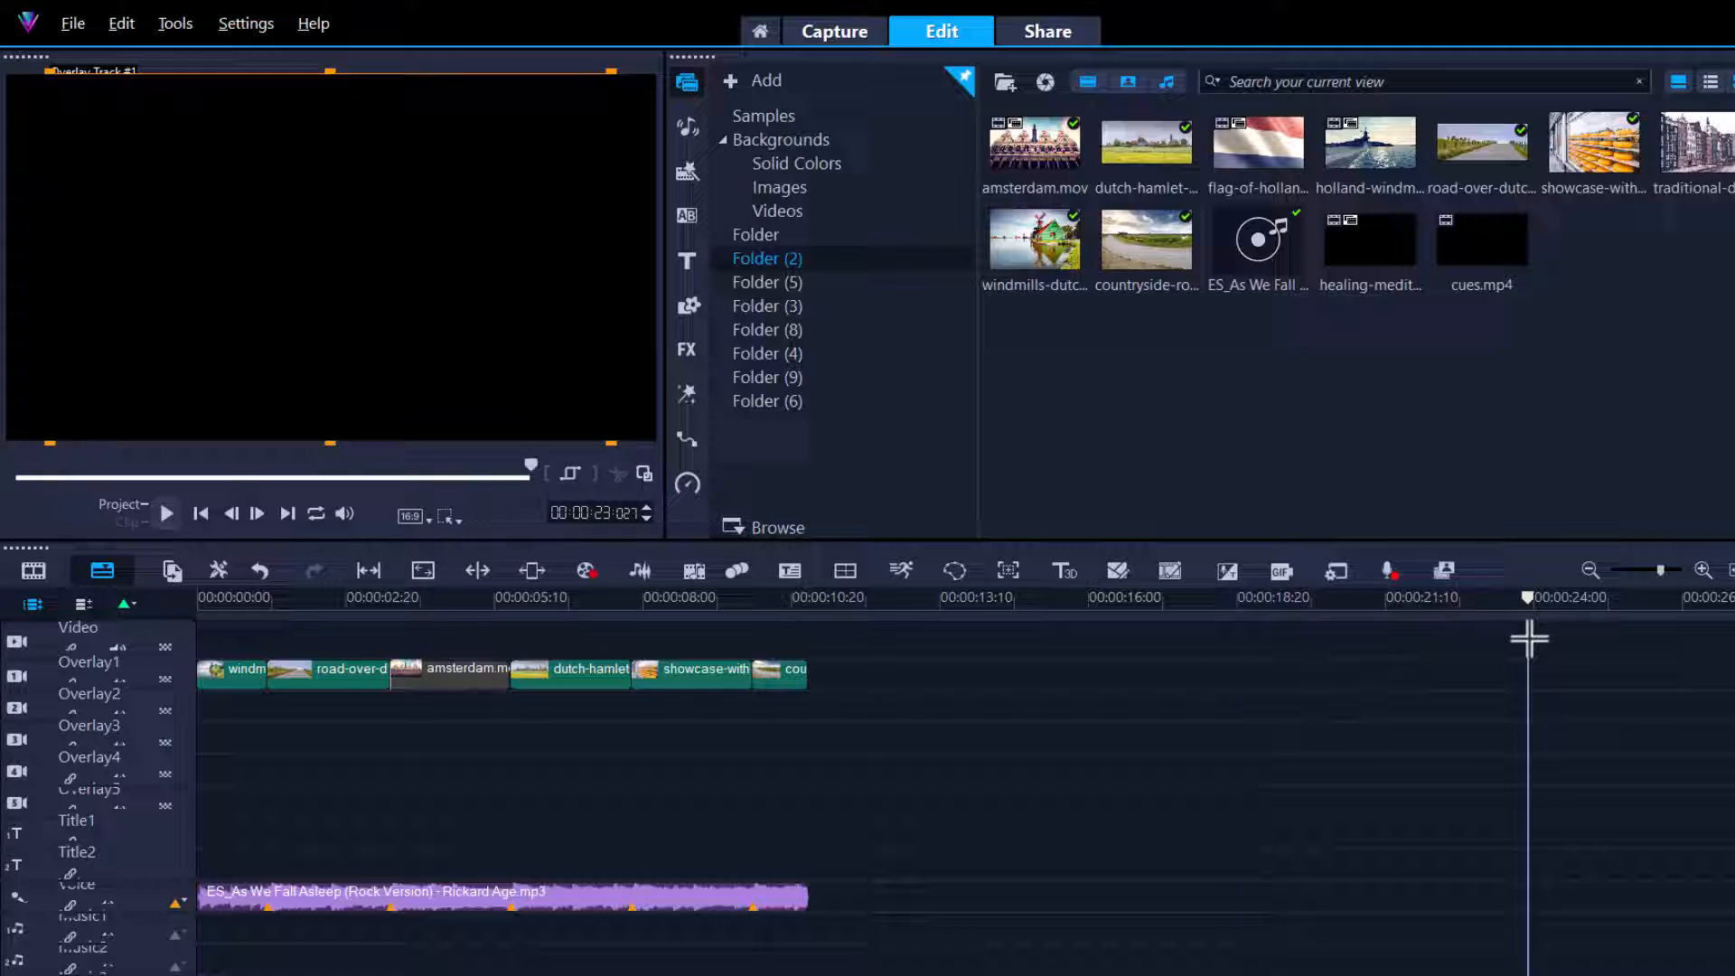
left_click(1529, 638)
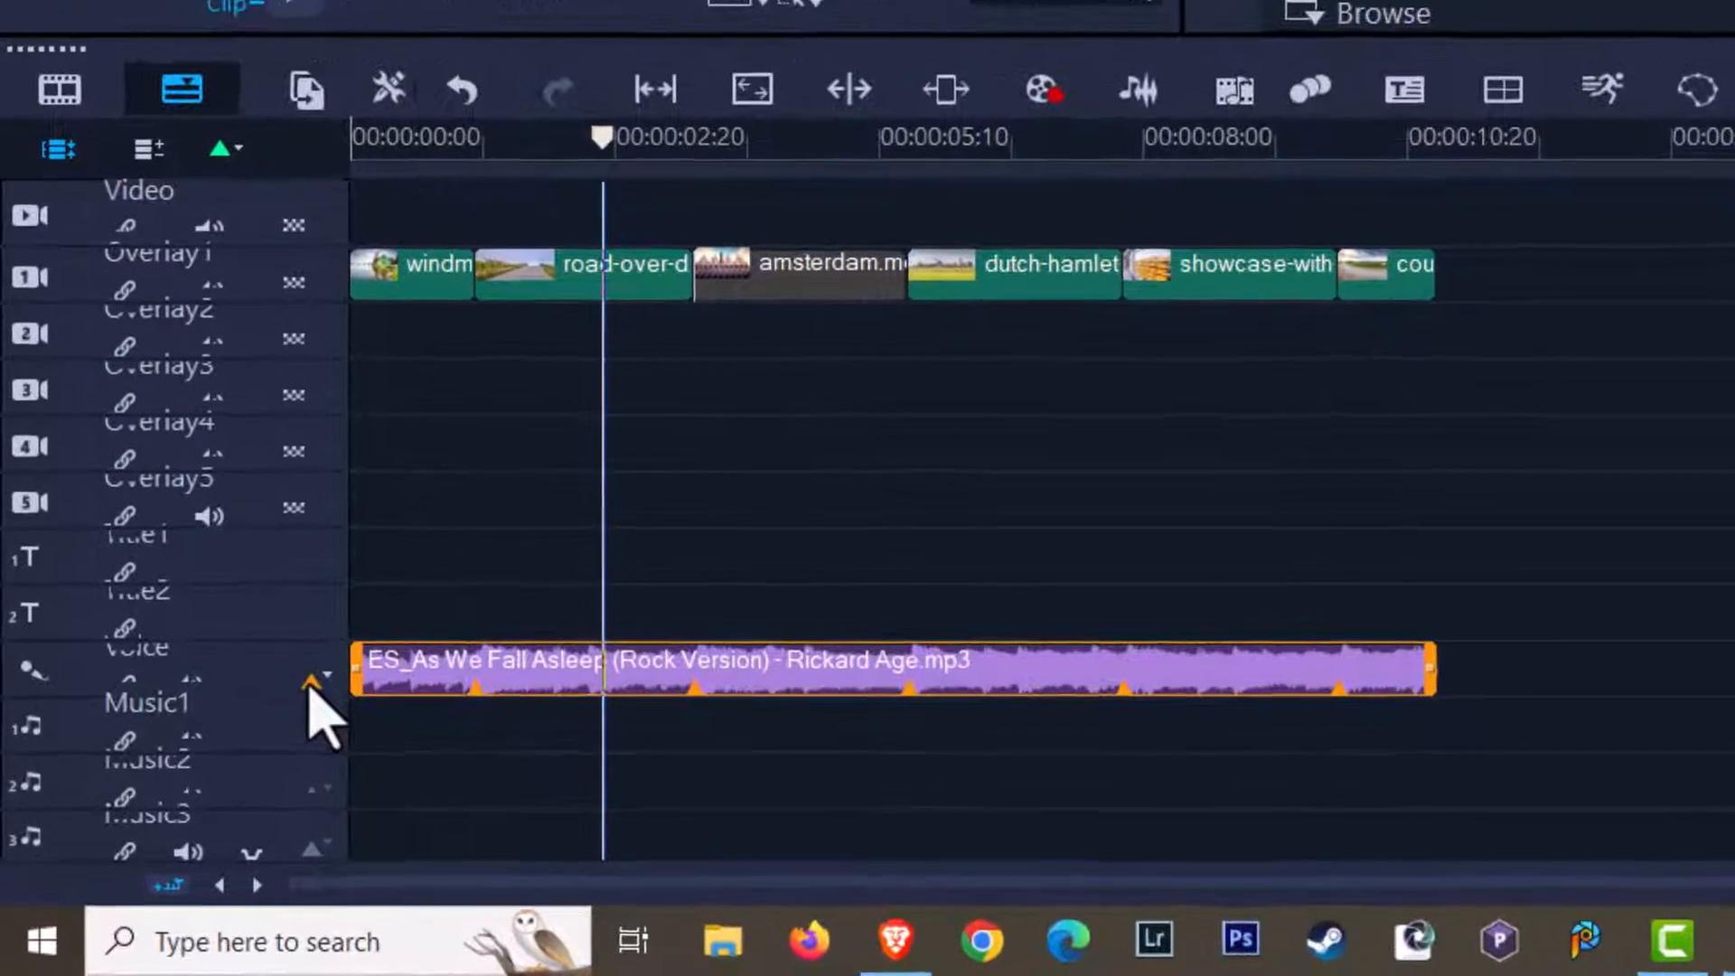
Step: Open custom audio cue editing for the Voice track and place the playhead between the second and third cues
left_click(159, 823)
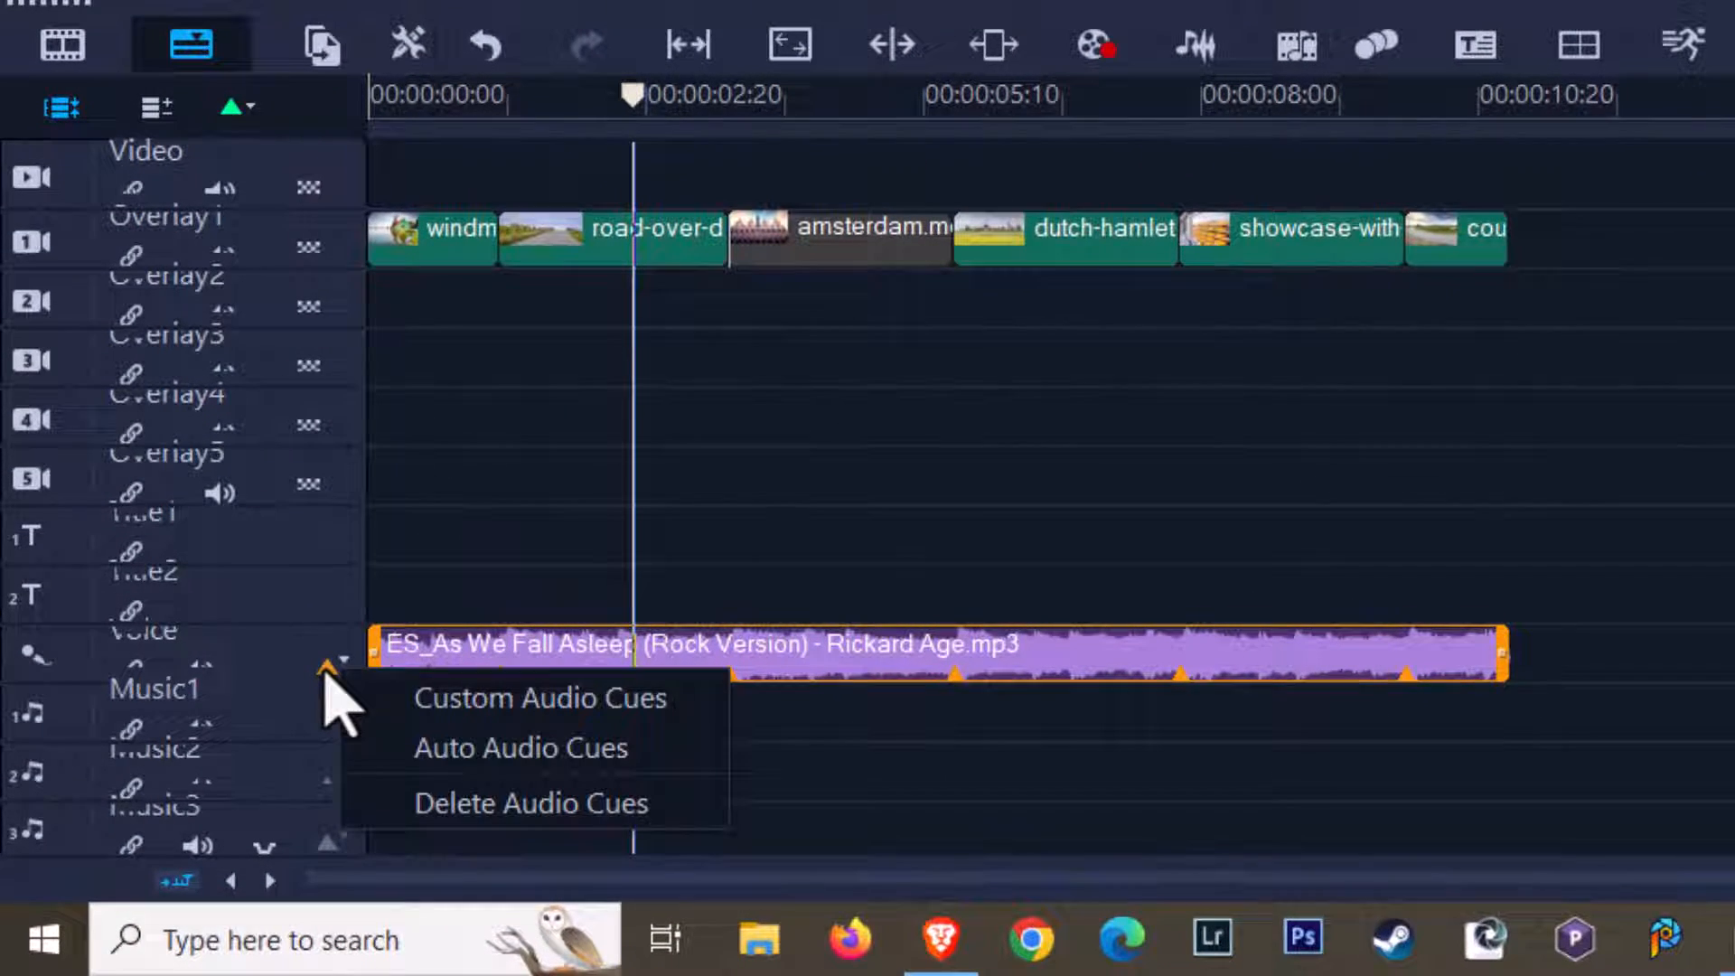
left_click(459, 703)
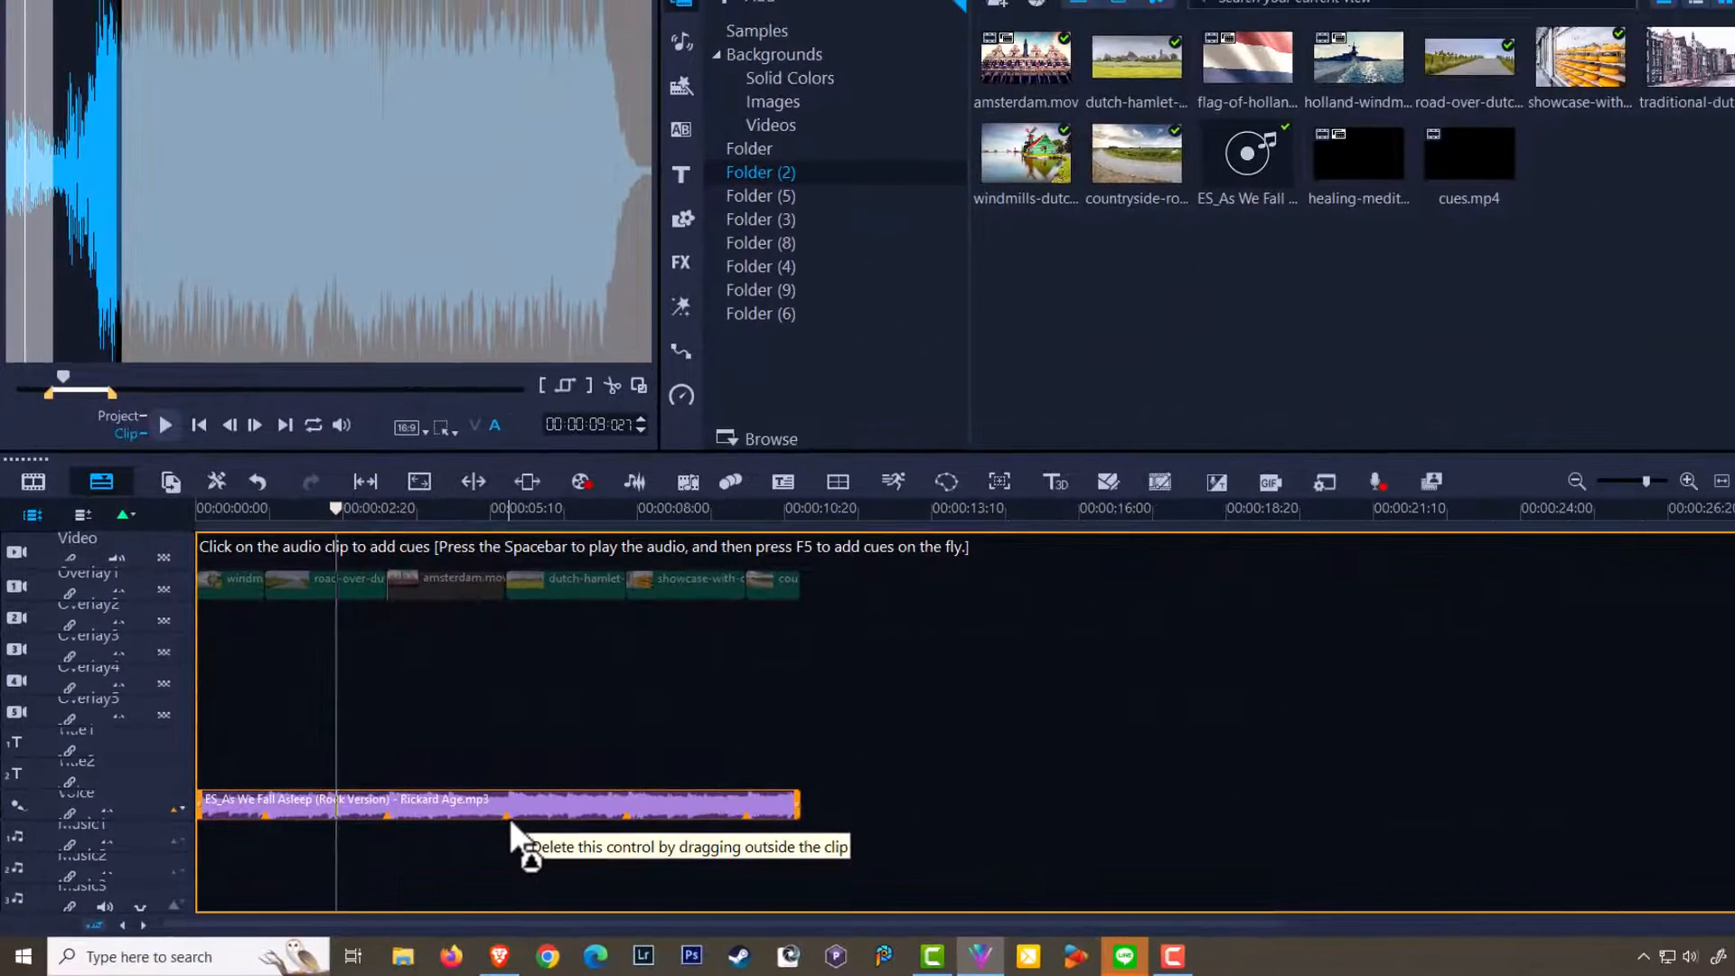
left_click(442, 821)
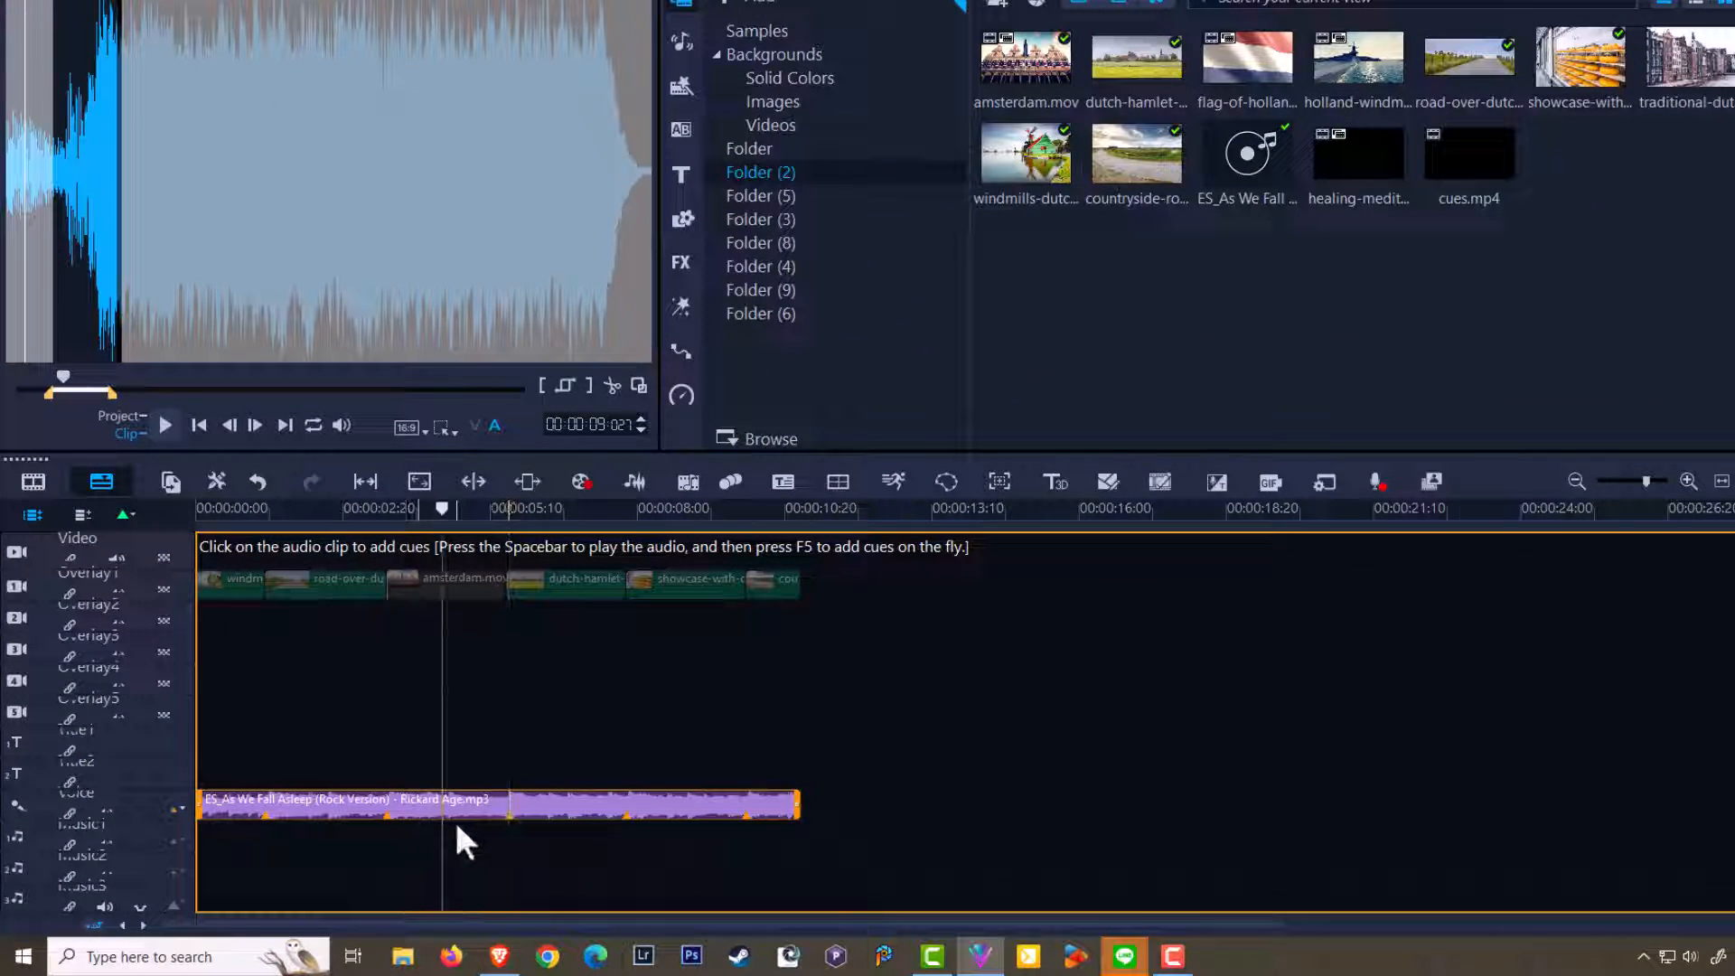